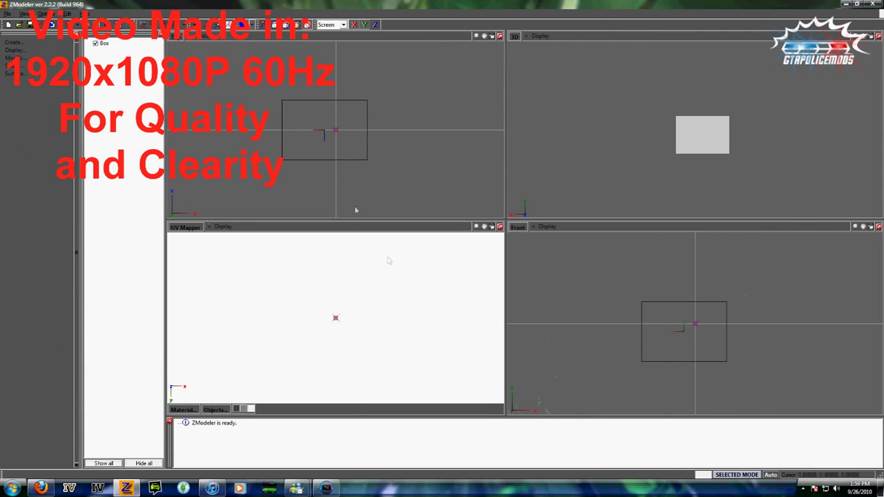
Delete the existing box and draw a new solid box primitive in the front view, about 2.14 by 1.49 by 1.57 units.
key("Delete")
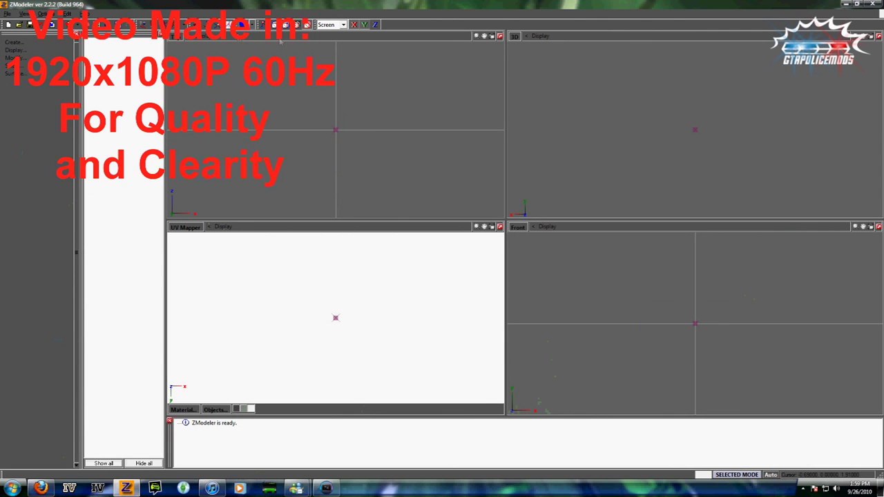
left_click(728, 289)
left_click(631, 358)
left_click(690, 318)
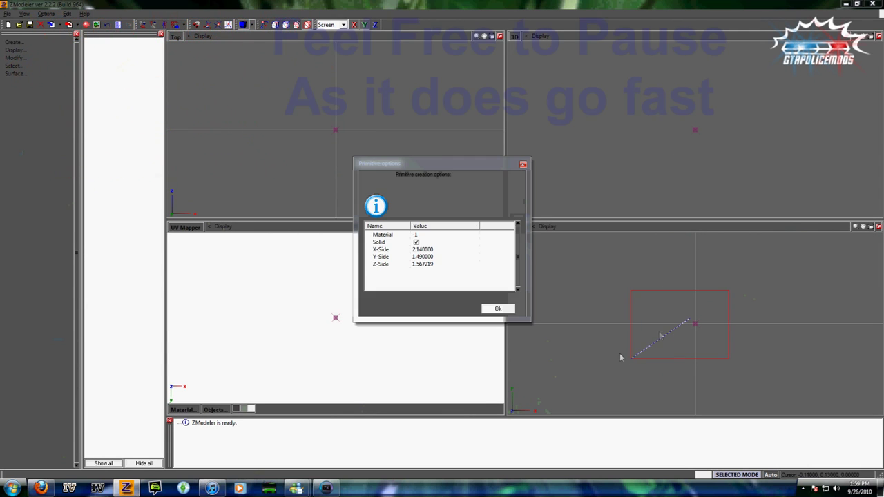
left_click(507, 310)
Center the box's local axes to the object and reset their orientation to world.
left_click(36, 51)
left_click(40, 78)
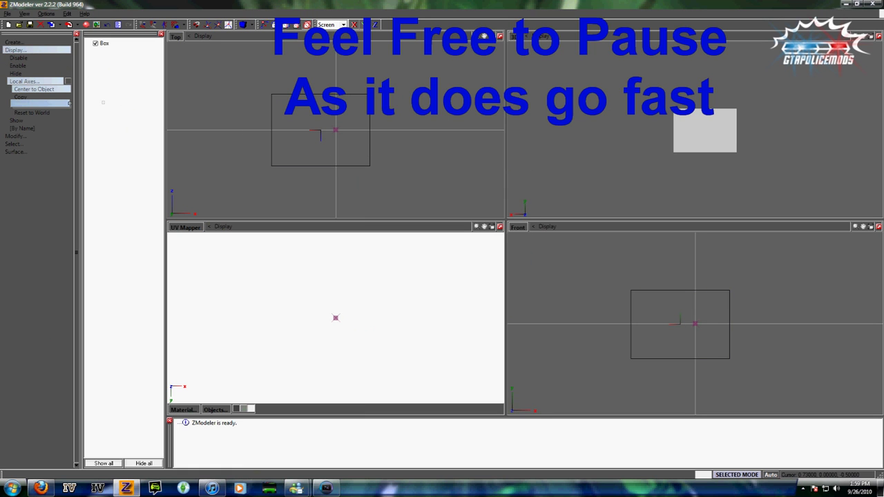
left_click(305, 114)
left_click(54, 114)
left_click(304, 111)
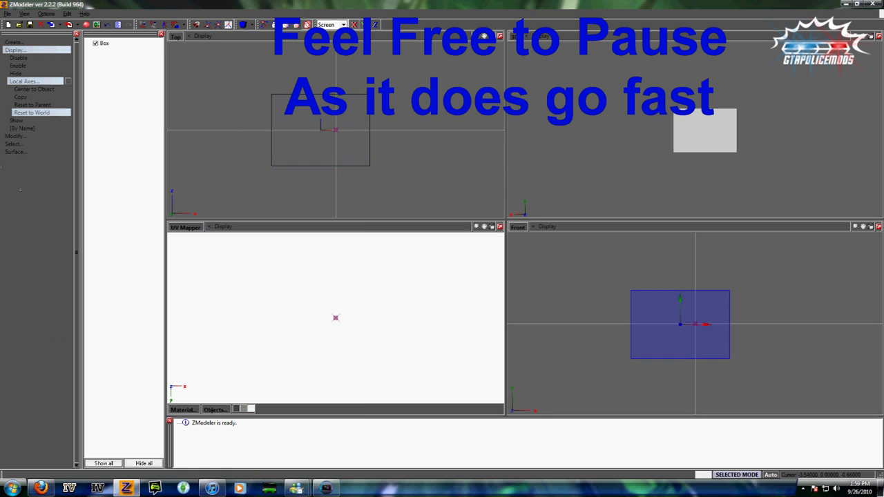
Move the box horizontally so its center sits on the world origin.
left_click(38, 138)
left_click(24, 222)
left_click_drag(330, 150, 347, 152)
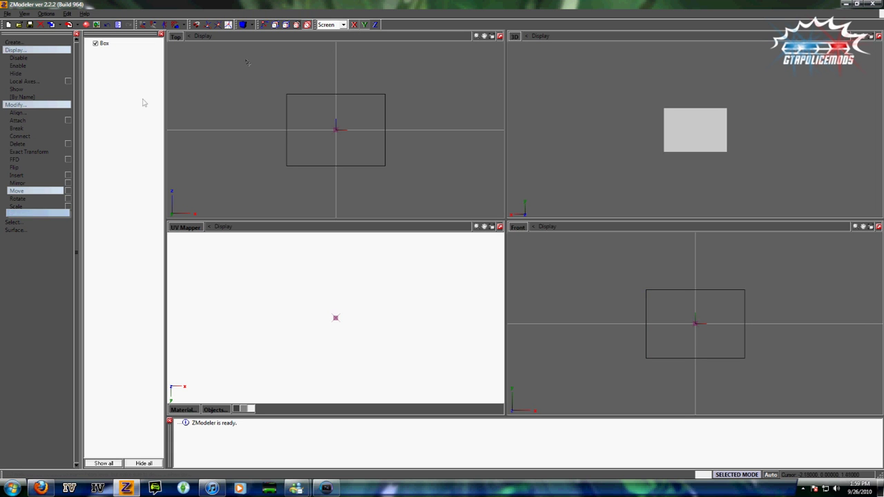
Create three new materials and name them mesh, lightsemmisive and mesh1.
left_click(87, 26)
left_click(310, 214)
left_click(310, 214)
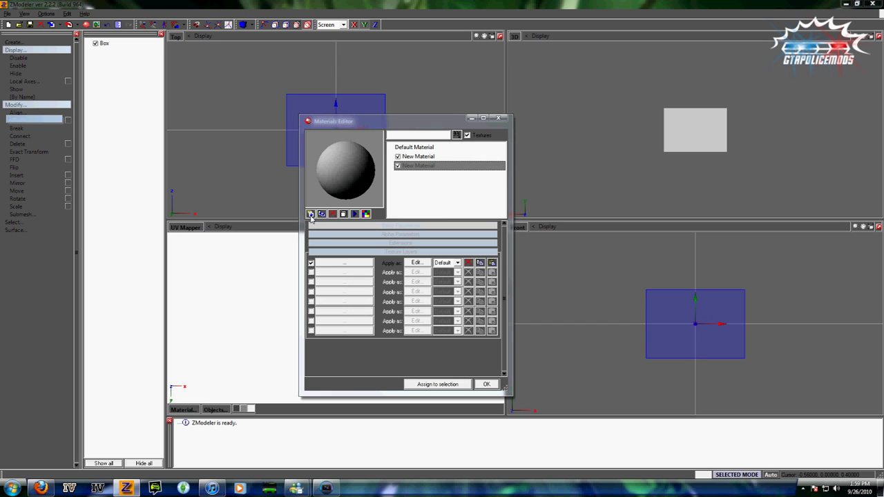
left_click(311, 216)
double_click(439, 157)
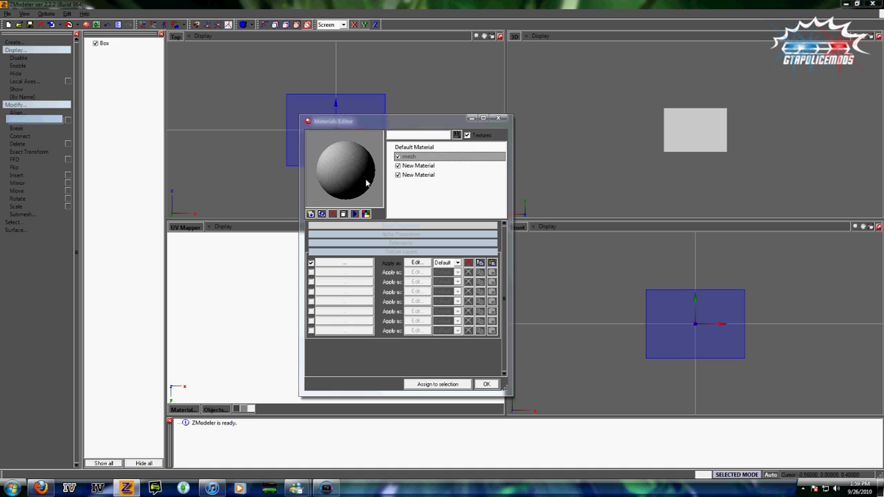
left_click(472, 176)
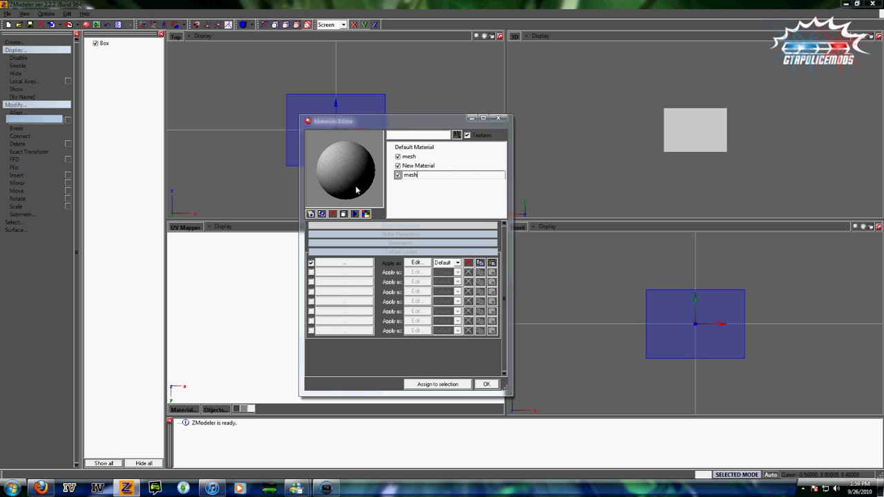
double_click(448, 167)
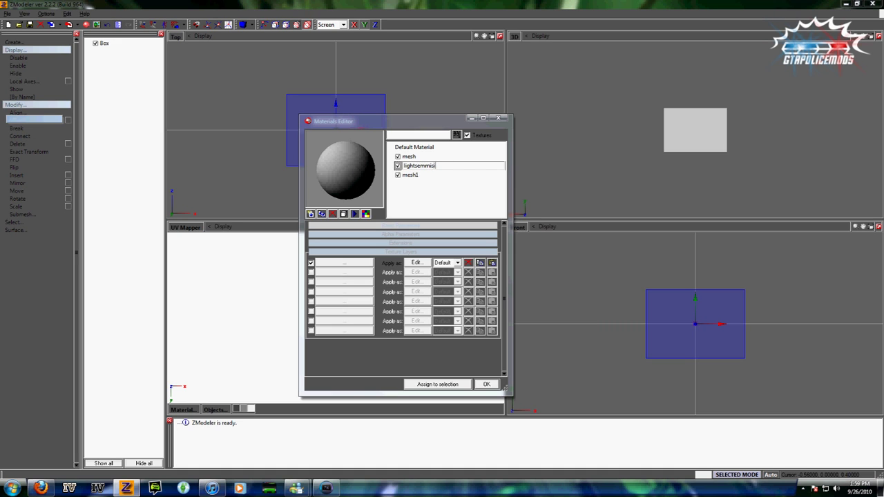
Load emerglights.png and lightbartexture.png from the Lights folder into the texture library.
left_click(348, 267)
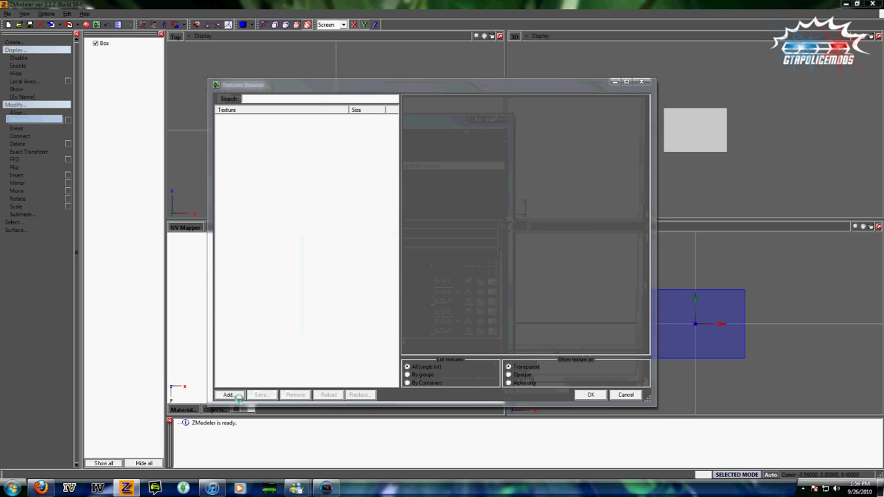
left_click(228, 395)
scroll(447, 272, "down", 3)
double_click(427, 263)
left_click(233, 396)
left_click(229, 395)
scroll(435, 241, "down", 5)
double_click(427, 298)
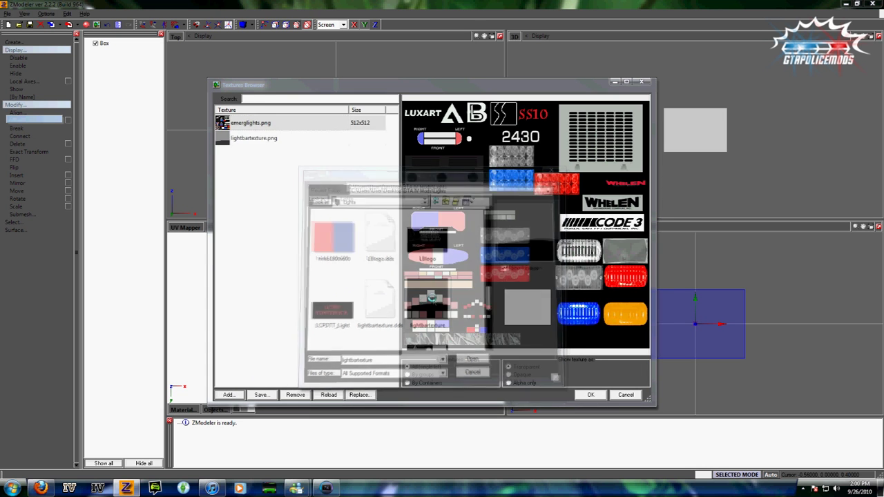
Load all textures from the vehshare folder, from carpback through xvehicleenv128, into the texture library.
left_click(230, 395)
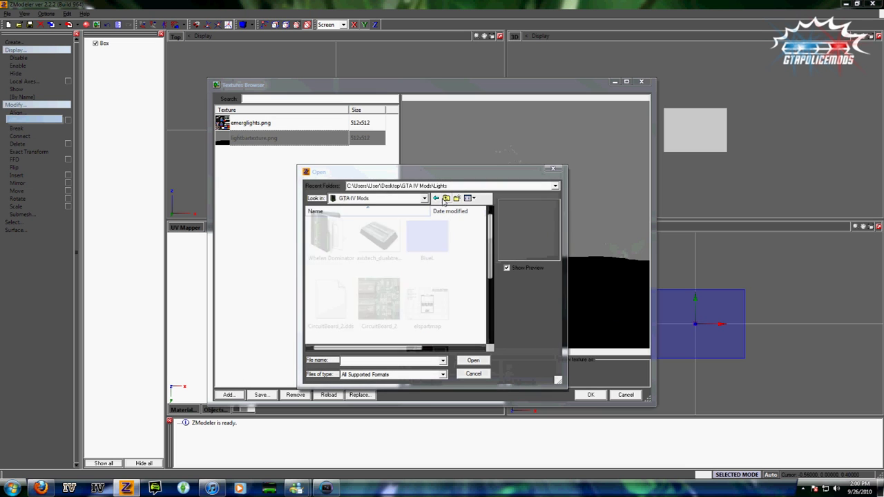
left_click(446, 199)
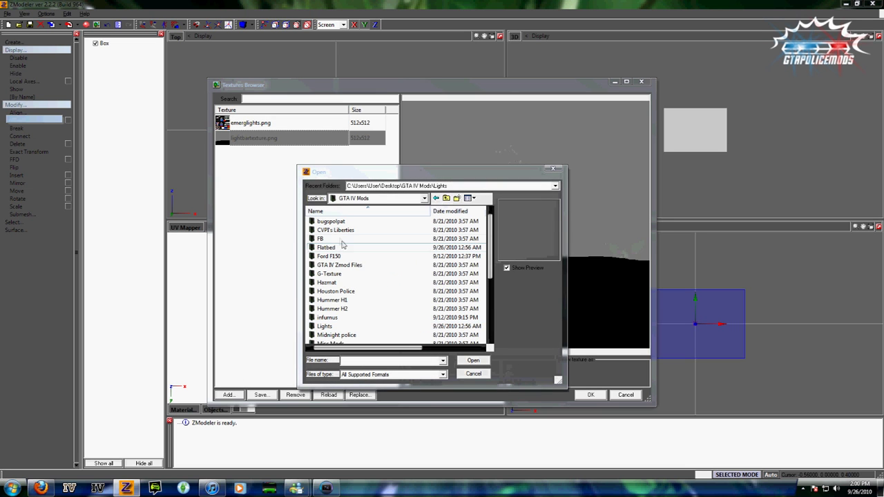
double_click(332, 267)
double_click(329, 249)
left_click(329, 230)
scroll(446, 286, "down", 10)
scroll(447, 289, "down", 10)
left_click(434, 330, "ctrl")
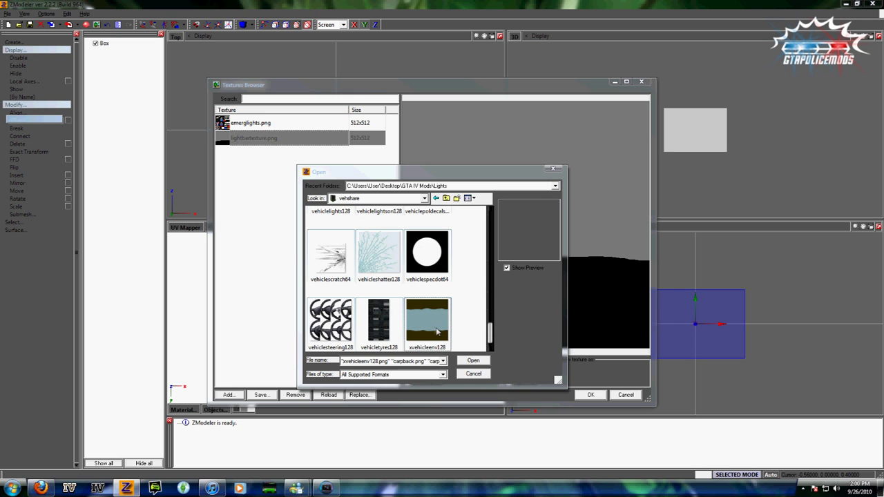
left_click(481, 361)
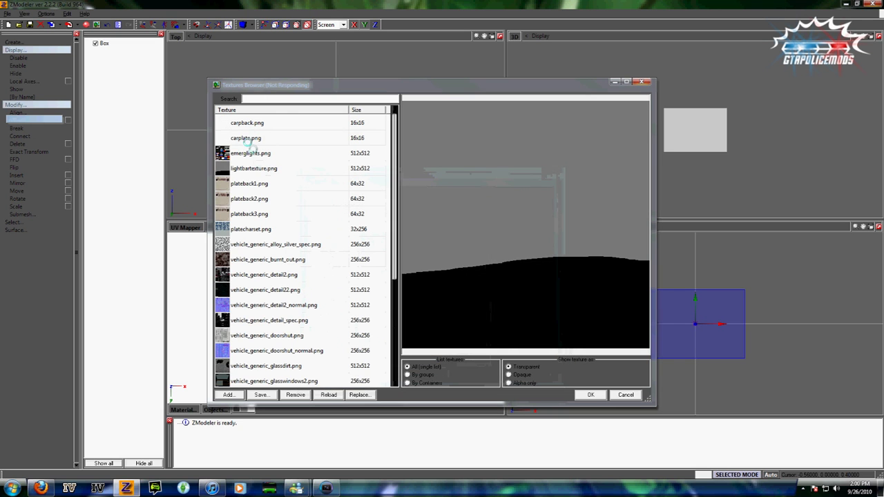
Assign emerglights.png as the first and vehicle_genericmud_car.png as the second texture layer of the lightsemmisive material.
scroll(250, 145, "up", 9)
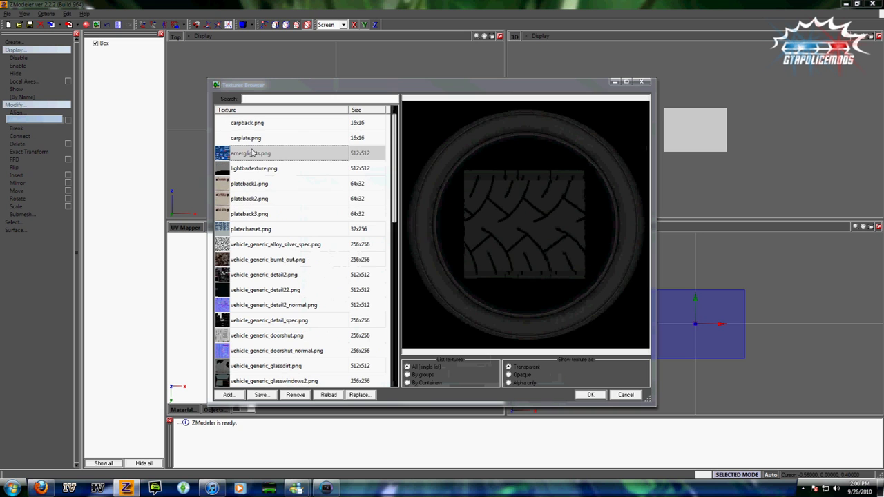
left_click(590, 396)
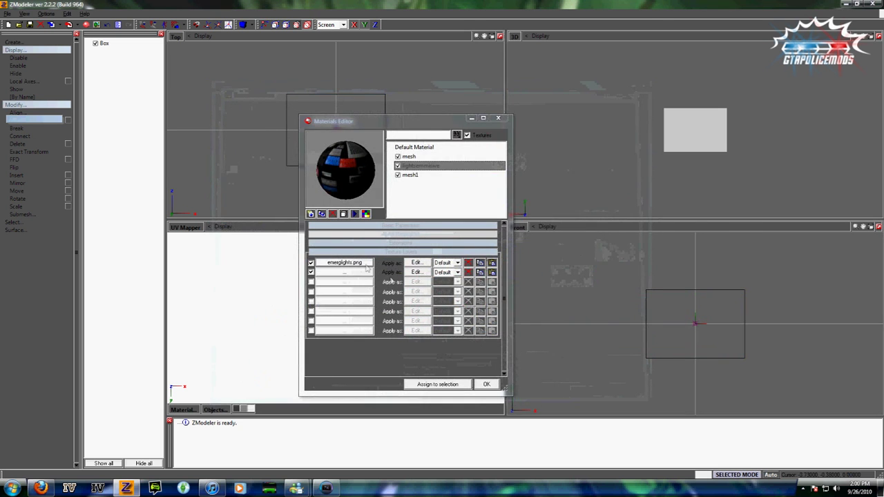
left_click(353, 273)
left_click(342, 229)
scroll(313, 228, "down", 7)
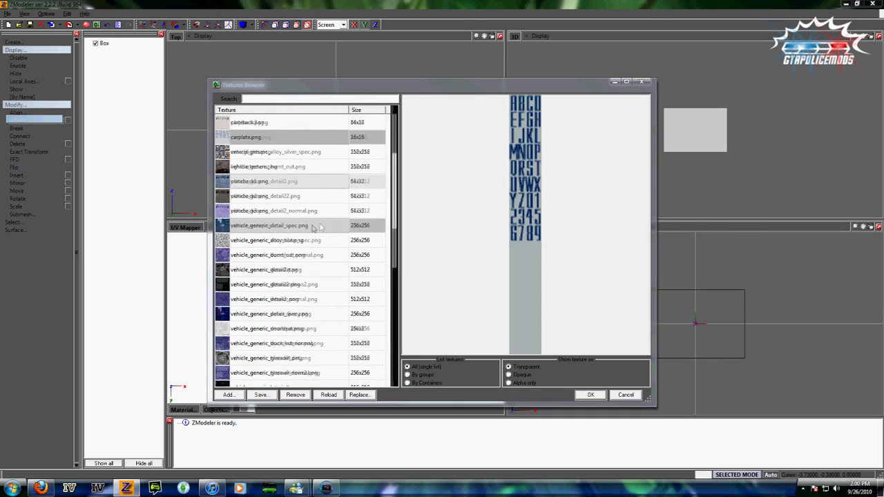
left_click(282, 200)
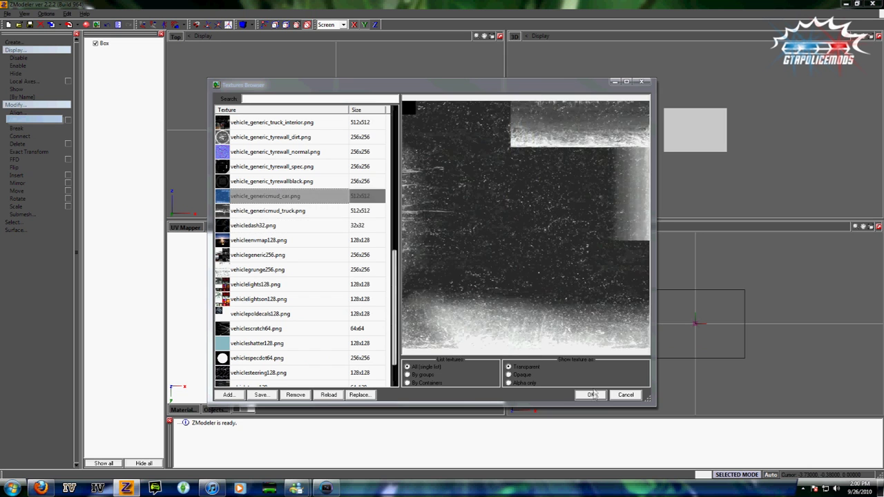
left_click(594, 395)
Assign vehicle_generic_smallspecmap.png as the third texture layer of the lightsemmisive material.
left_click(347, 283)
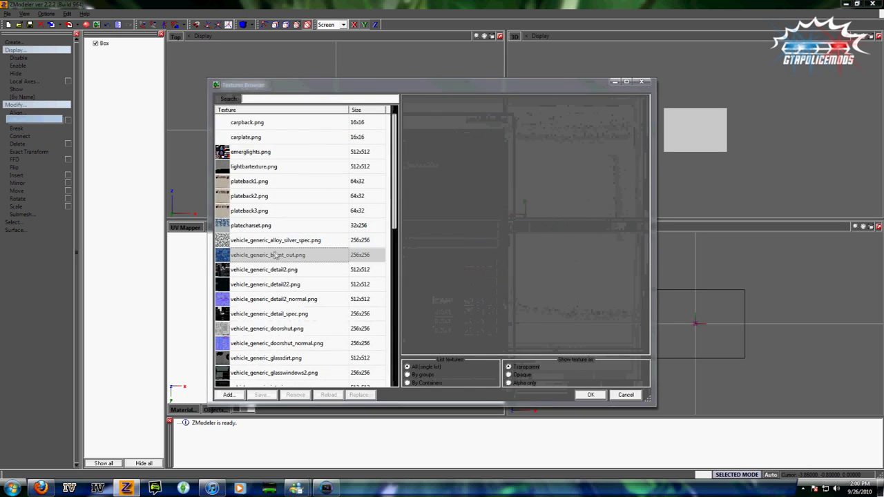
left_click(276, 256)
scroll(278, 258, "down", 7)
scroll(265, 308, "up", 3)
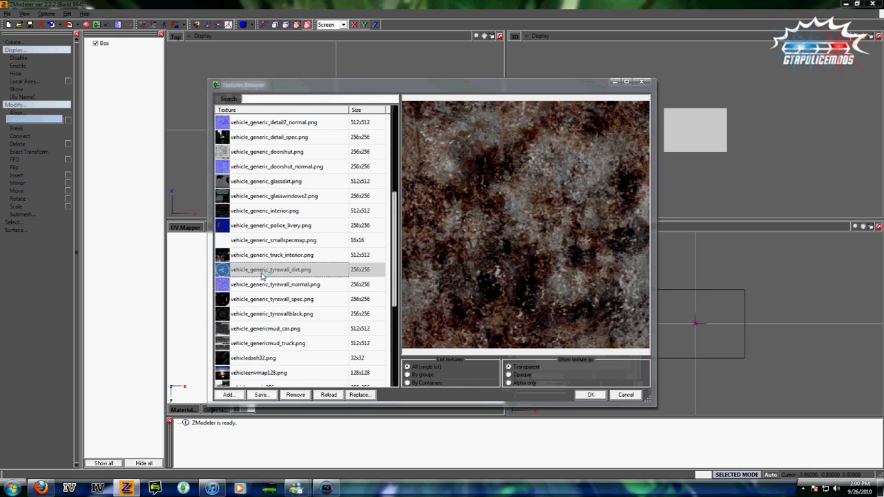
left_click(265, 243)
left_click(591, 394)
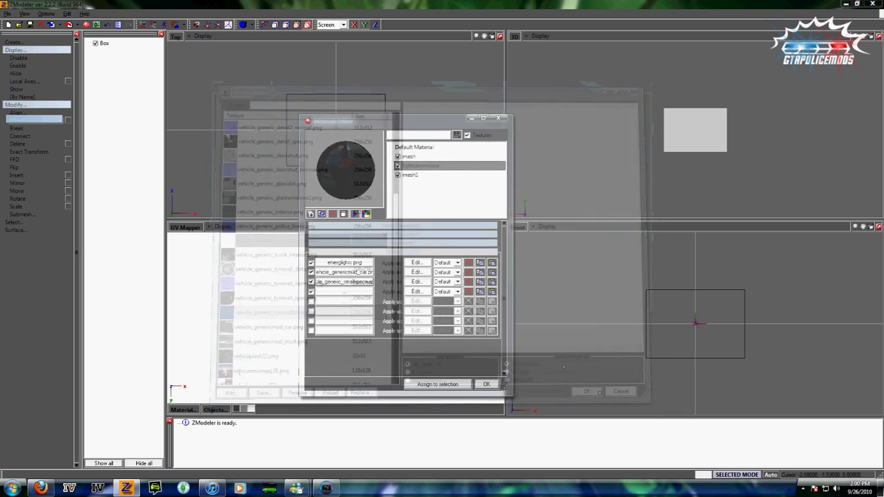
Assign vehicleenvmap128.png as the fourth texture layer of the lightsemmisive material.
left_click(346, 293)
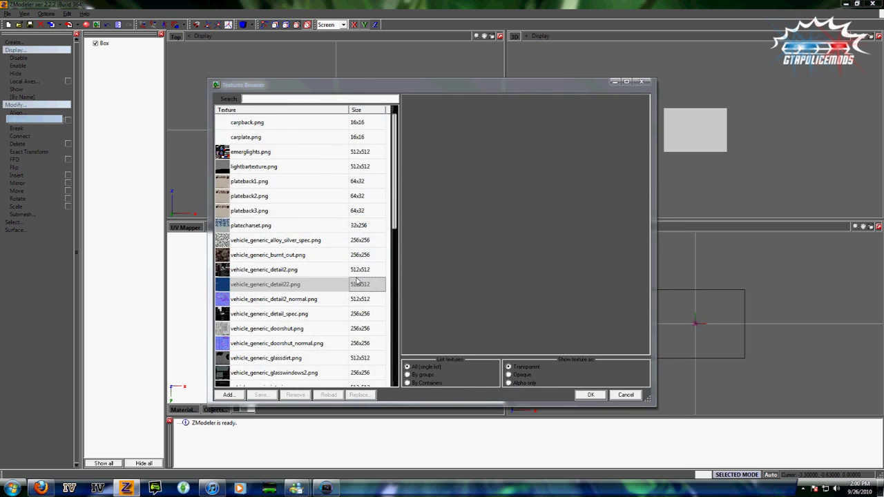
left_click(357, 284)
scroll(355, 284, "down", 7)
scroll(341, 284, "down", 1)
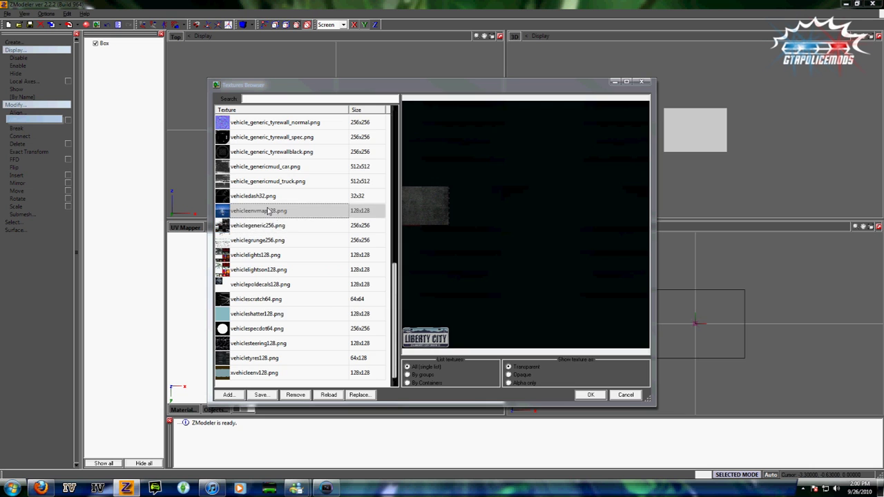
left_click(268, 212)
left_click(589, 395)
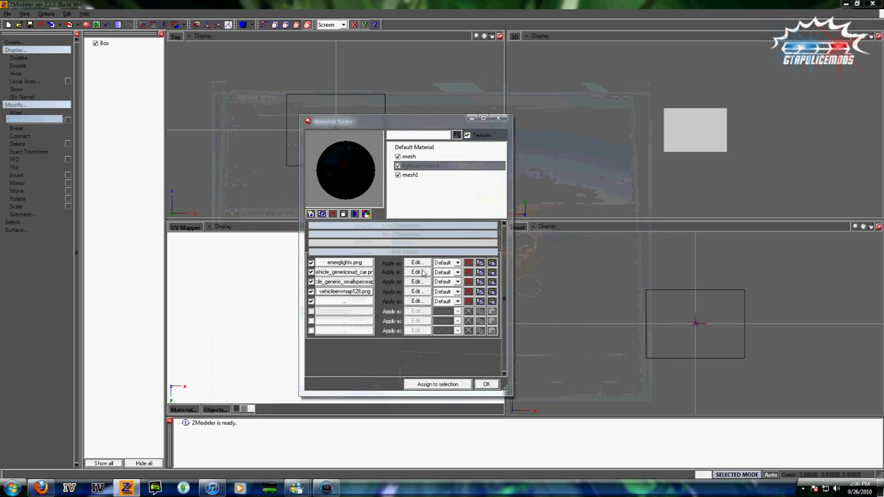
Change the color blend operation and UV mapping of the lightsemmisive material's vehicle_genericmud_car.png layer.
left_click(421, 273)
left_click(547, 238)
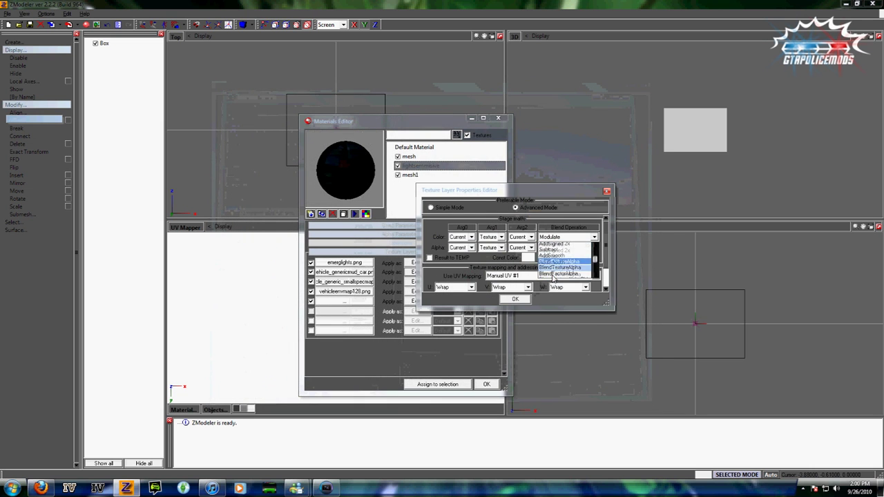
left_click(553, 273)
left_click(552, 275)
left_click(542, 289)
left_click(514, 303)
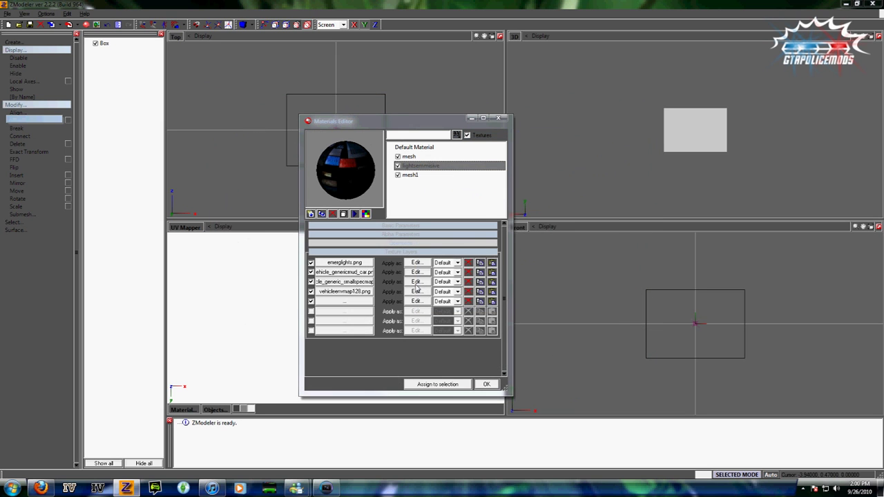
Set the vehicle_generic_smallspecmap.png layer's color blend operation to MultiplyAdd and change its UV mapping.
left_click(418, 283)
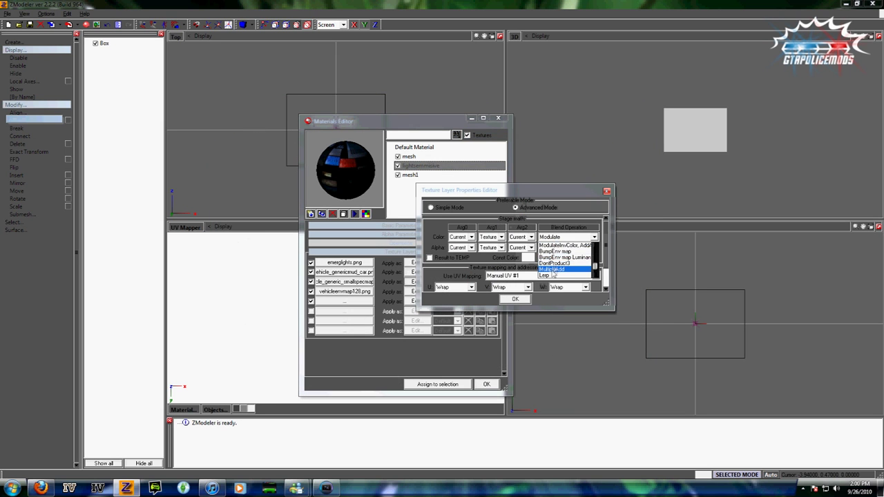
left_click(553, 274)
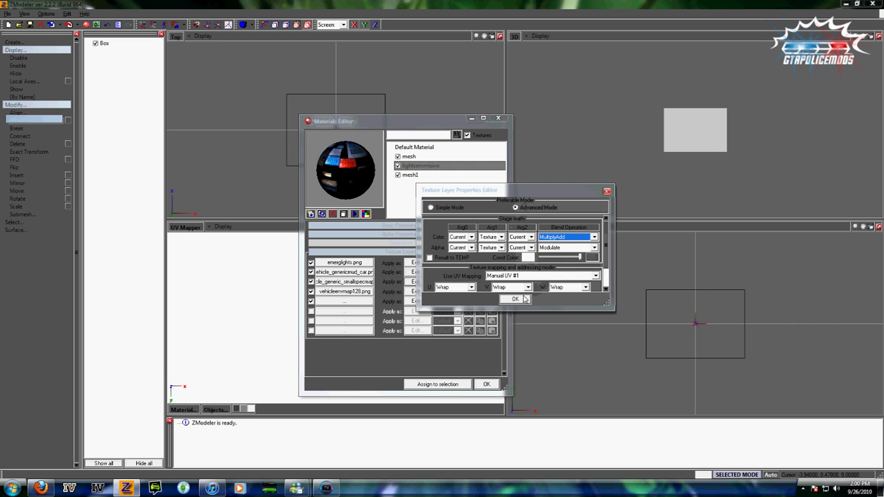
left_click(523, 277)
left_click(524, 289)
left_click(516, 299)
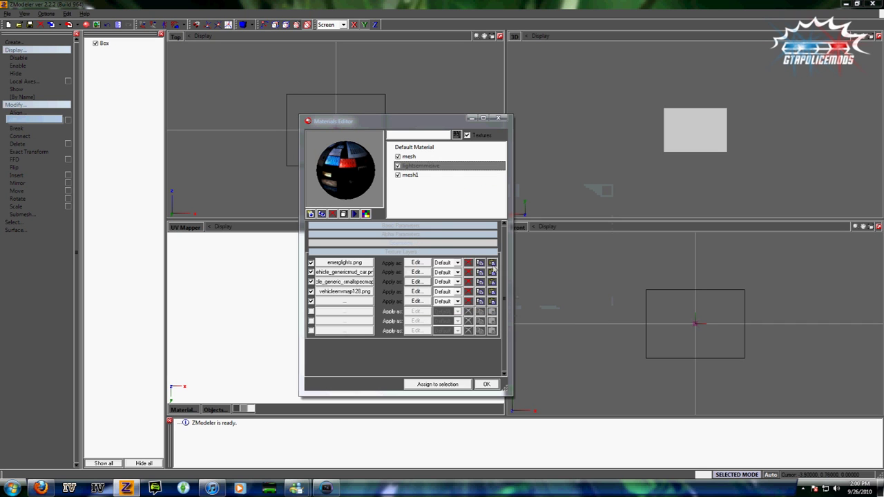
Assign emerglights.png as the first texture layer of the mesh material.
left_click(418, 157)
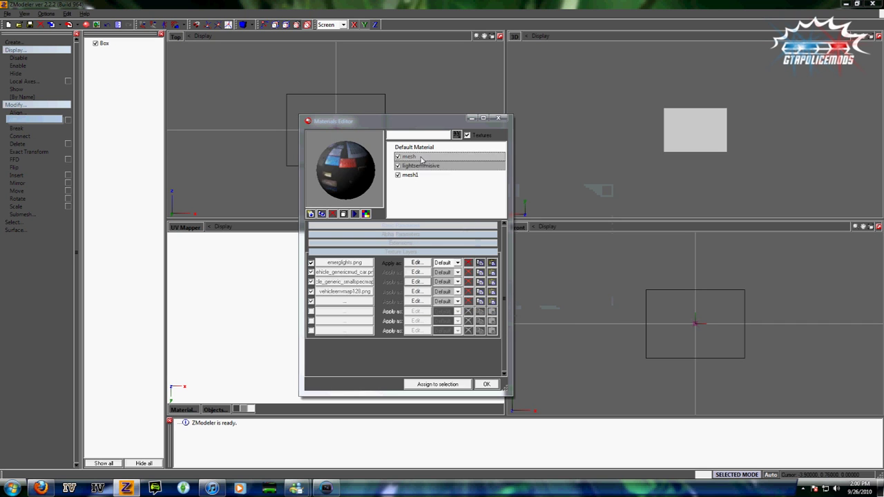
left_click(357, 266)
left_click(262, 151)
left_click(591, 395)
Assign vehicle_genericmud_car.png as the second texture layer of the mesh material.
left_click(363, 274)
left_click(269, 229)
scroll(268, 231, "down", 8)
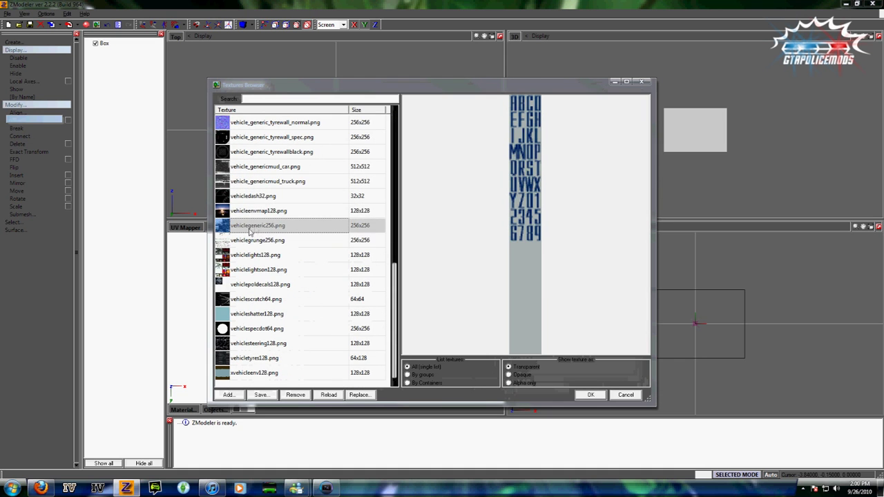
scroll(249, 214, "up", 2)
left_click(265, 255)
left_click(590, 395)
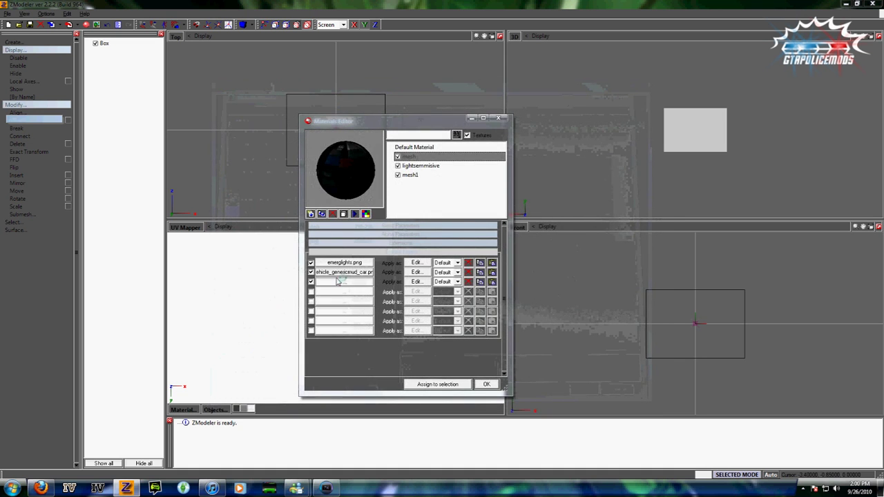
Assign vehicle_generic_smallspecmap.png as the third texture layer of the mesh material.
left_click(338, 282)
scroll(259, 276, "down", 3)
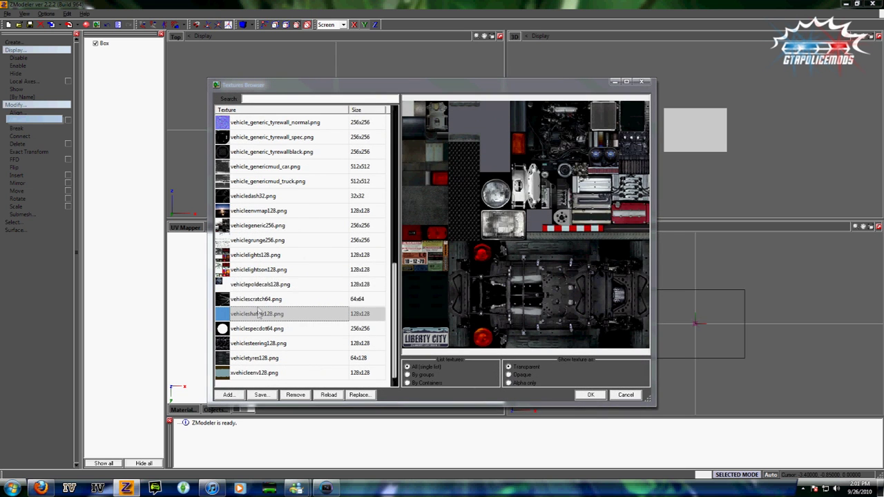
scroll(254, 255, "up", 2)
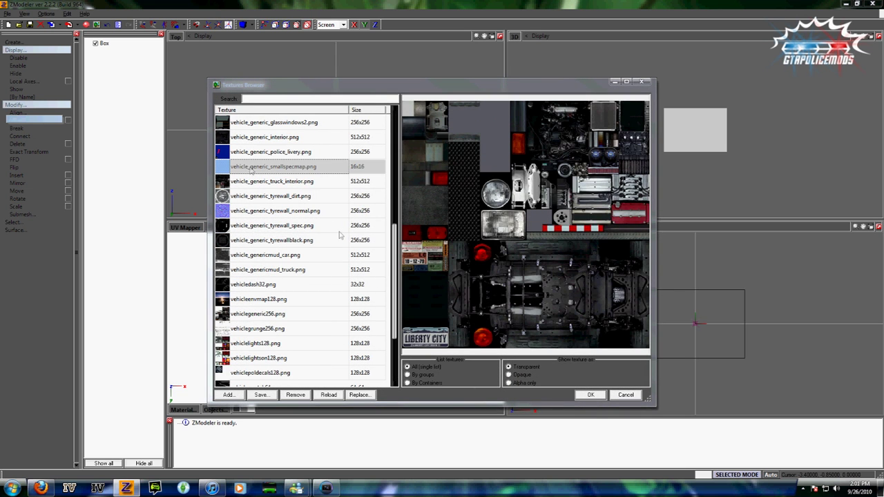
left_click(251, 169)
left_click(590, 395)
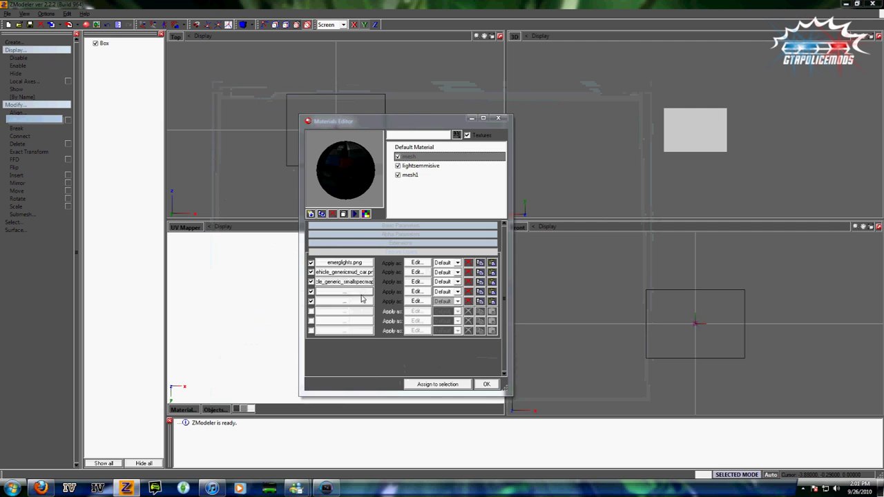
Assign vehicleenvmap128.png as the fourth texture layer of the mesh material.
left_click(361, 293)
scroll(291, 257, "down", 8)
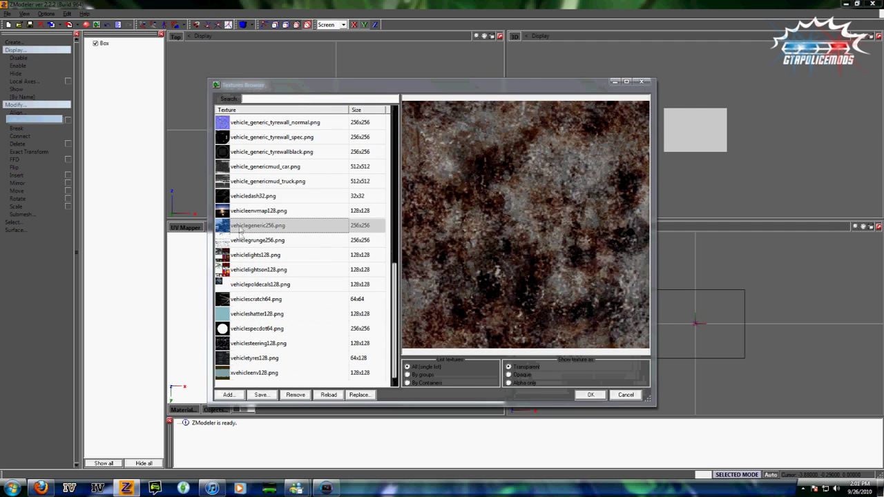
left_click(258, 210)
left_click(590, 394)
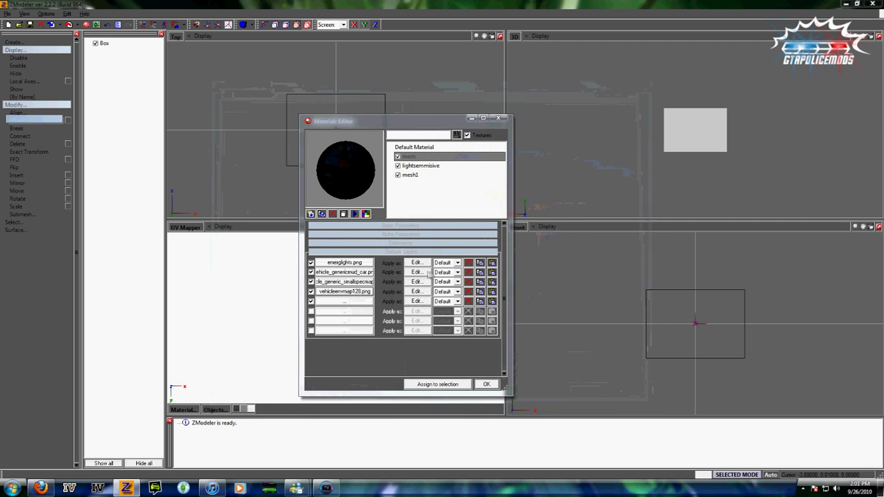
Change the color blend operation of the mesh material's vehicle_genericmud_car.png layer and set its UV mapping to Manual UV #2.
left_click(421, 272)
left_click(544, 238)
scroll(550, 259, "down", 4)
scroll(550, 260, "down", 3)
left_click(551, 269)
left_click(550, 275)
left_click(531, 289)
left_click(515, 299)
Set the mesh material's vehicle_generic_smallspecmap.png layer to the MultiplyAdd color blend operation and Manual UV #2 mapping.
left_click(423, 282)
left_click(562, 238)
scroll(556, 266, "down", 2)
left_click(555, 270)
left_click(538, 276)
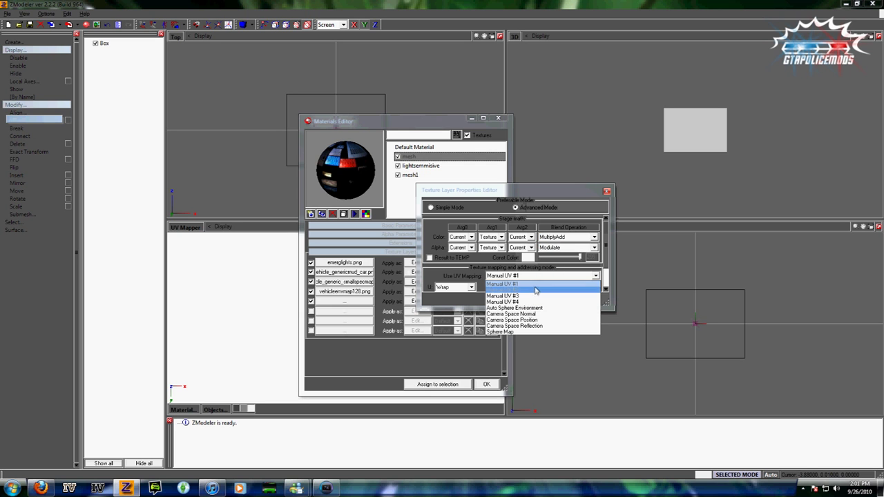
left_click(535, 289)
left_click(513, 299)
Assign lightbartexture.png as the first texture layer of the mesh1 material.
left_click(415, 175)
left_click(346, 264)
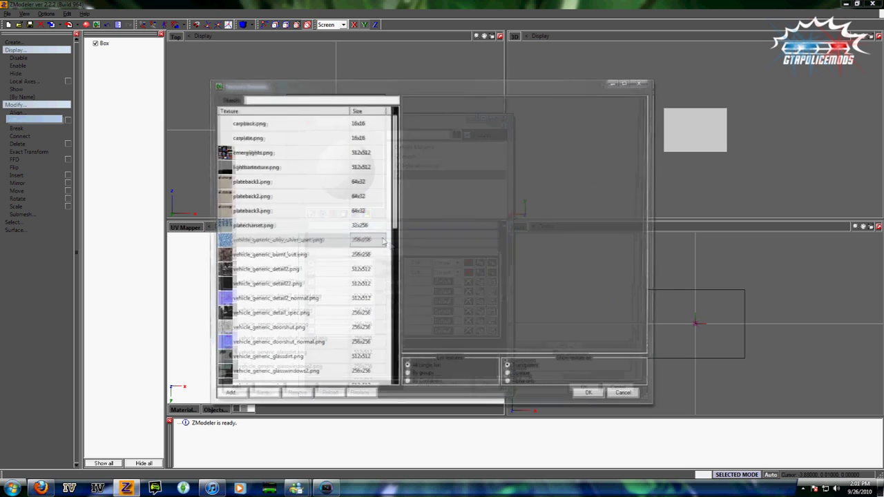
left_click(377, 241)
scroll(377, 241, "down", 6)
scroll(366, 228, "up", 6)
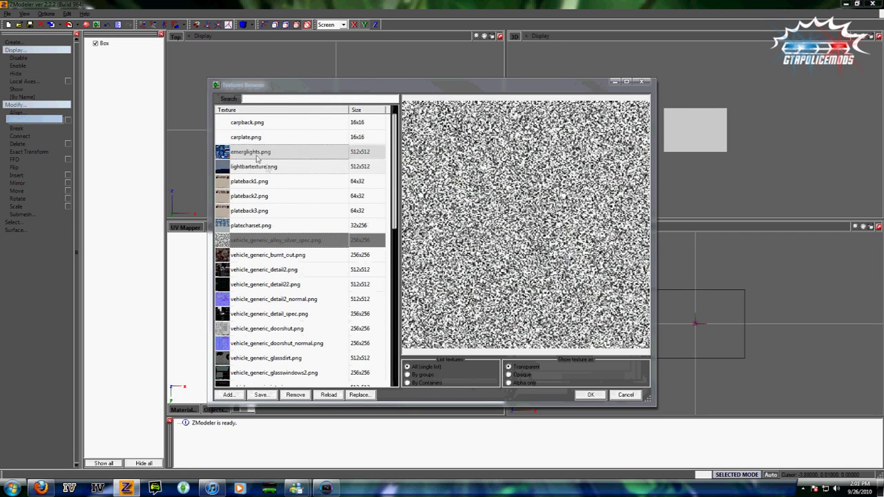
left_click(265, 166)
left_click(590, 394)
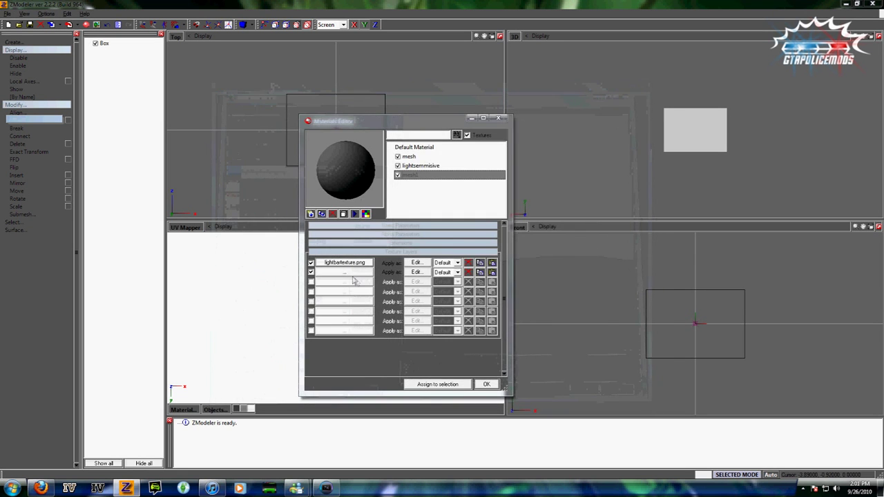
Assign vehicle_genericmud_car.png as the second texture layer of the mesh1 material.
left_click(358, 274)
left_click(351, 274)
scroll(347, 273, "down", 8)
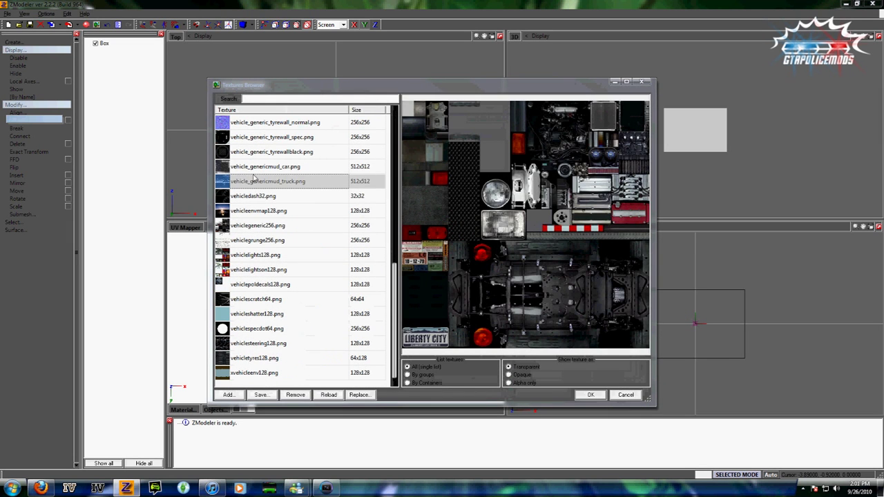
left_click(265, 166)
left_click(590, 395)
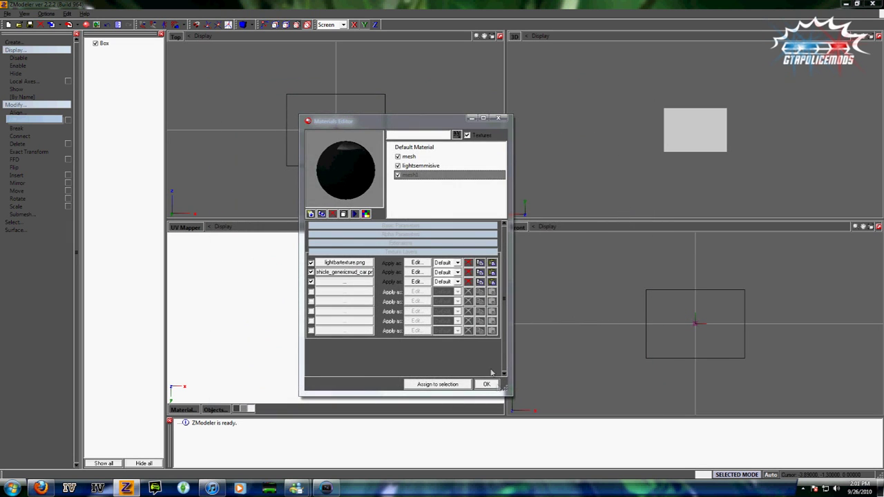
Set the color blend operation of mesh1's vehicle_genericmud_car.png layer to Lerp and close the materials editor.
left_click(415, 272)
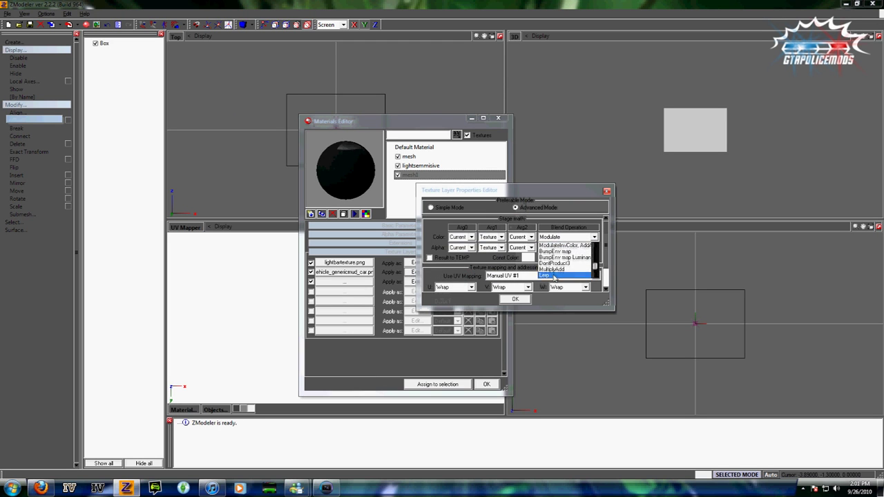
left_click(553, 272)
left_click(526, 298)
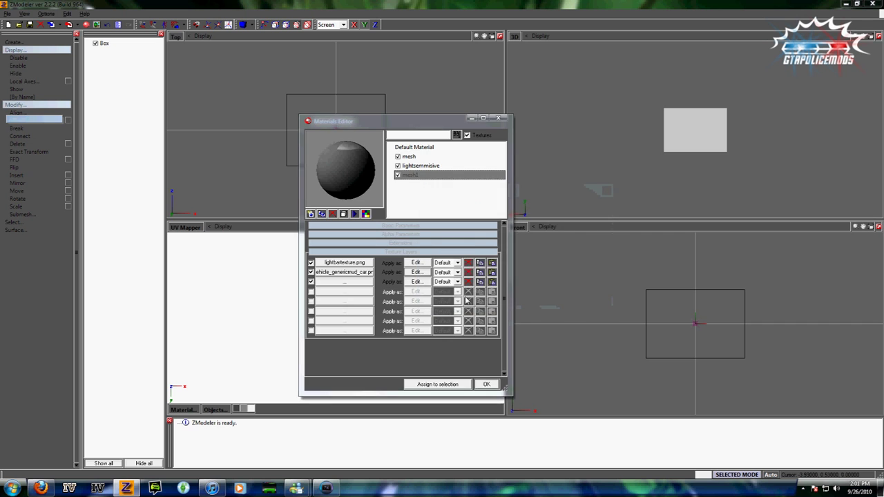
left_click(487, 384)
Assign the mesh material to the box's polygons in its properties.
mouse_move(690, 138)
middle_mouse_down()
mouse_move(704, 138)
mouse_move(712, 153)
mouse_move(693, 149)
middle_mouse_up()
right_click(688, 324)
left_click(706, 353)
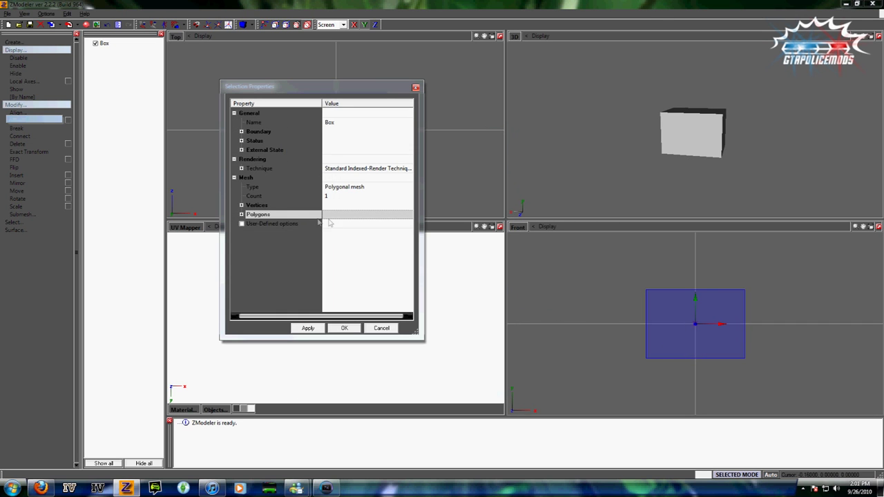
left_click(242, 215)
left_click(362, 257)
scroll(312, 220, "down", 3)
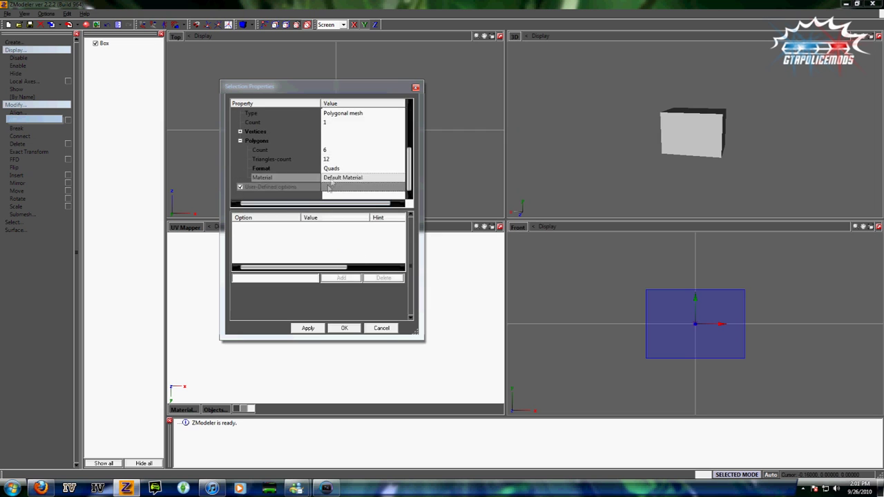
left_click(333, 178)
left_click(340, 337)
left_click(334, 330)
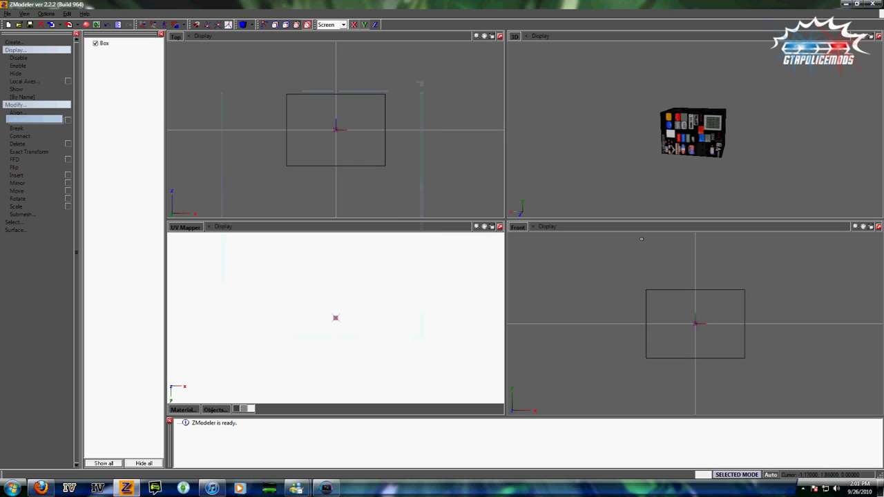
Set the material of the box's polygons to mesh1 in its properties.
right_click(670, 342)
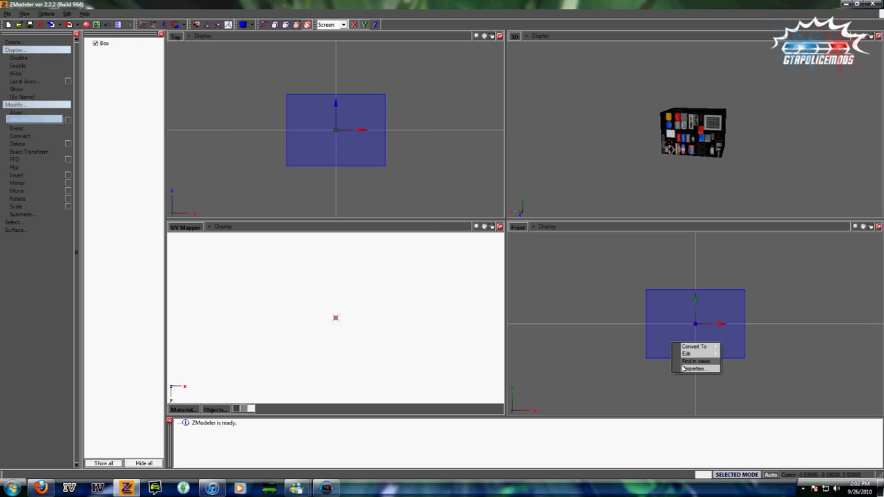
left_click(683, 370)
left_click(332, 307)
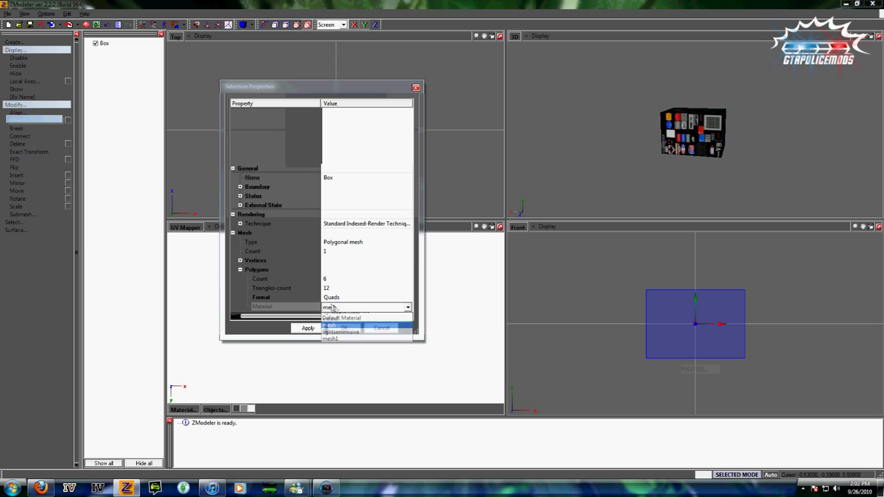
left_click(332, 337)
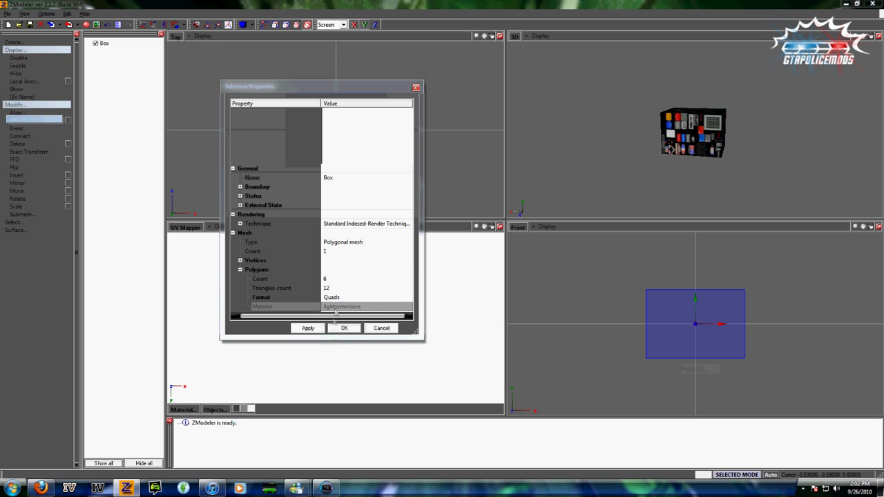
left_click(336, 309)
left_click(333, 345)
left_click(344, 329)
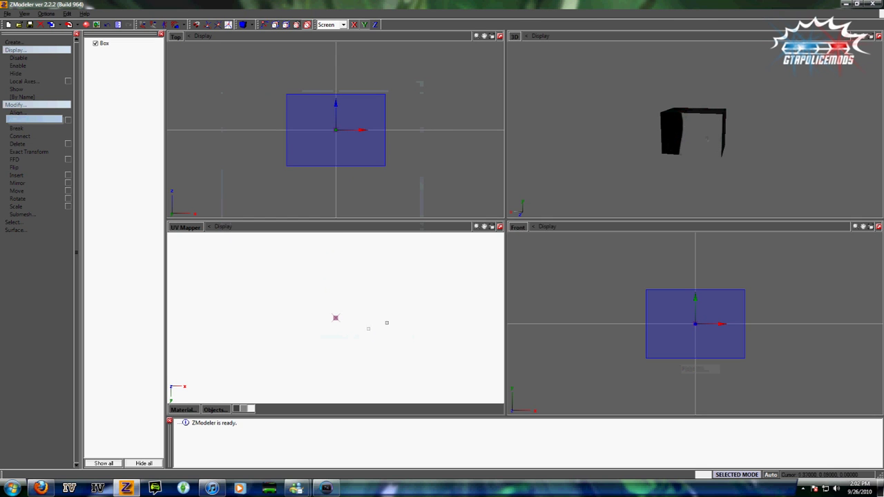
Switch to face-level editing and select all of the box's faces with a rectangular Quadr selection.
left_click(286, 25)
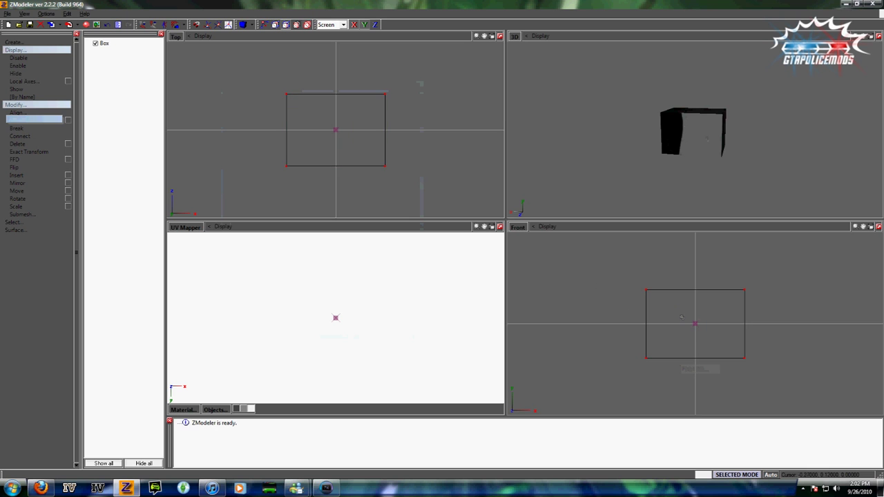
left_click(14, 223)
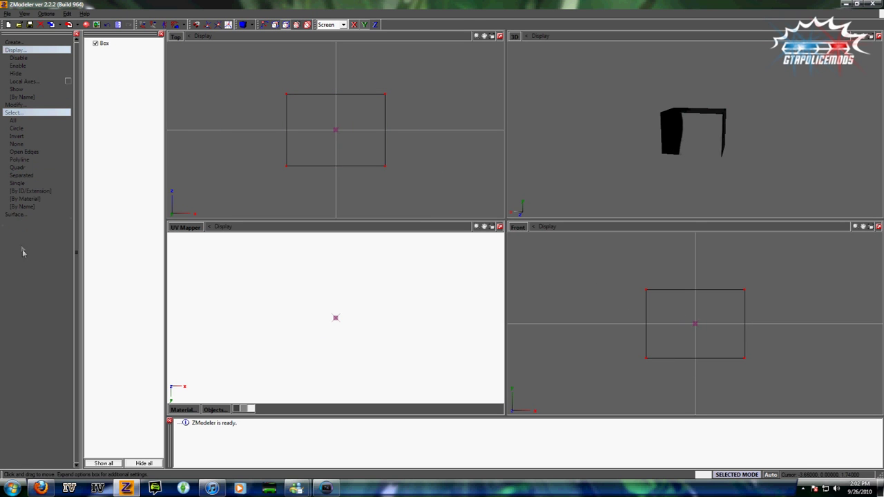
left_click(29, 167)
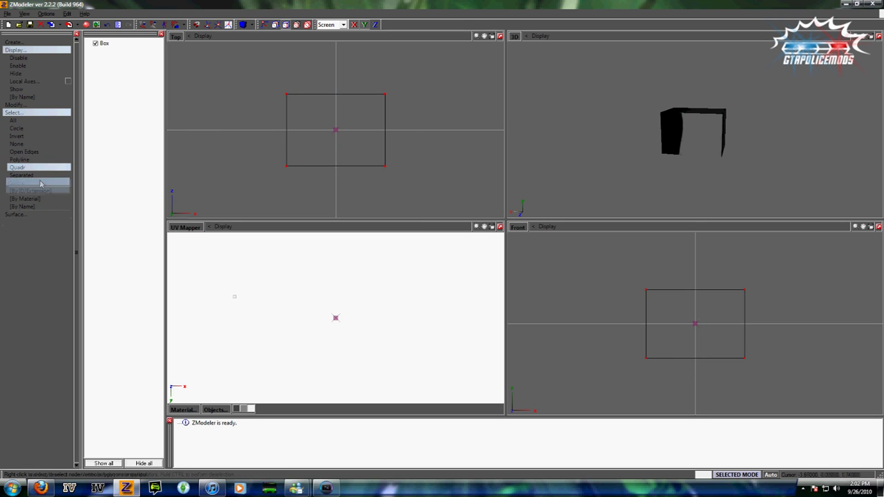
left_click(734, 475)
right_click_drag(608, 273, 775, 381)
Remove the existing channel 1 UV mapping from the box's selected faces.
right_click(700, 341)
mouse_move(731, 361)
left_click(764, 360)
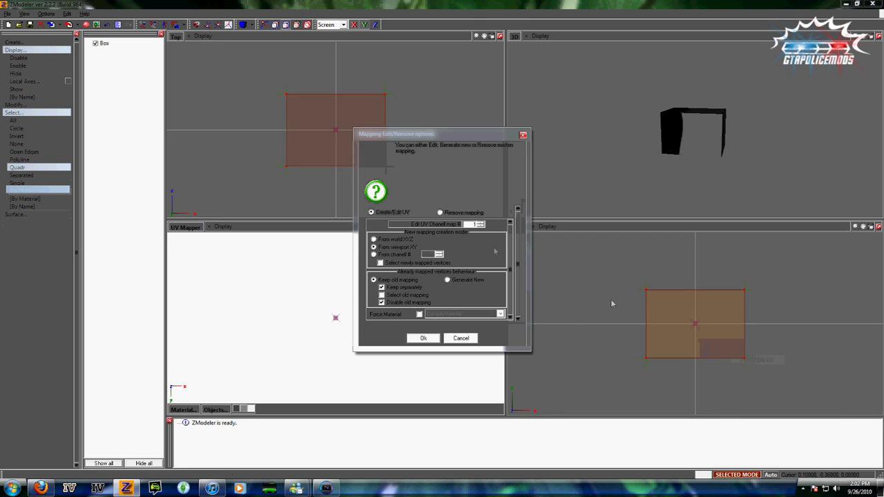
left_click(440, 212)
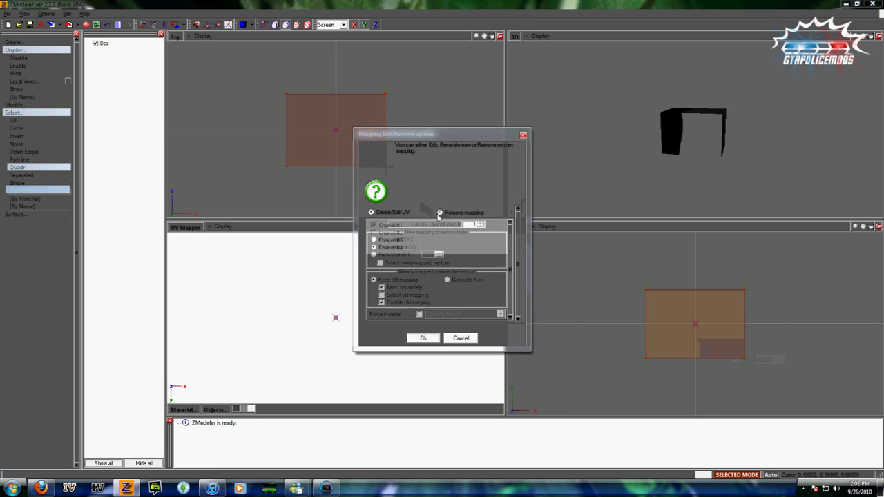
left_click(419, 337)
Generate new UV mapping from the Front viewport on channel 1 for the selected faces, forcing the mesh1 material.
right_click(664, 327)
mouse_move(690, 345)
left_click(725, 345)
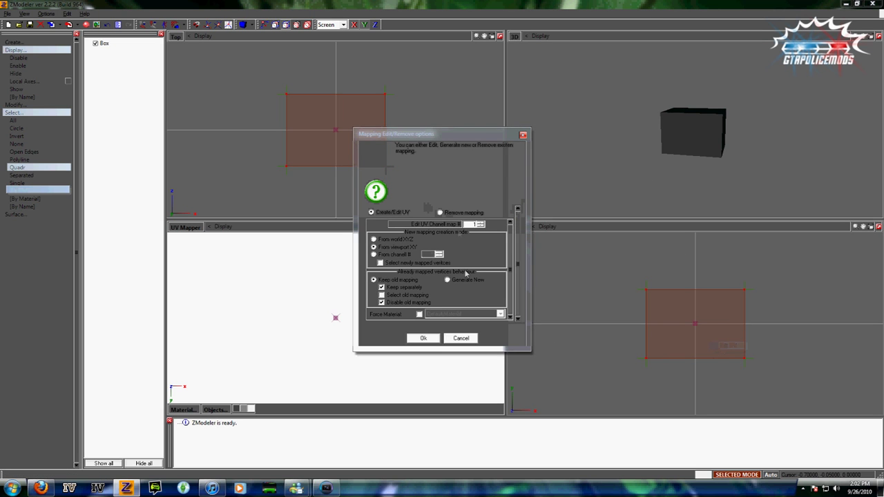
left_click(419, 315)
left_click(500, 314)
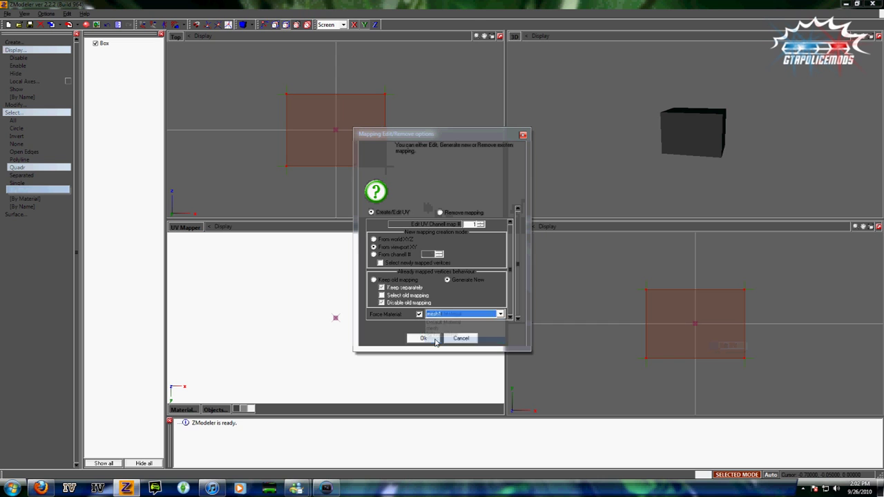
left_click(437, 338)
left_click(424, 338)
Show the mesh1 material's texture in the UV Mapper.
middle_click_drag(725, 167, 678, 181)
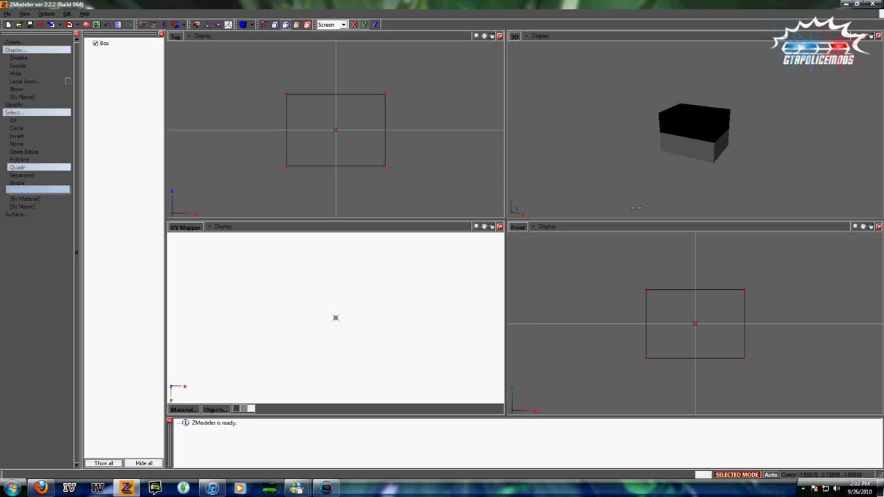
left_click(194, 412)
left_click(192, 327)
Move the box's UV outline onto the grey area of the lightbar texture.
left_click(14, 107)
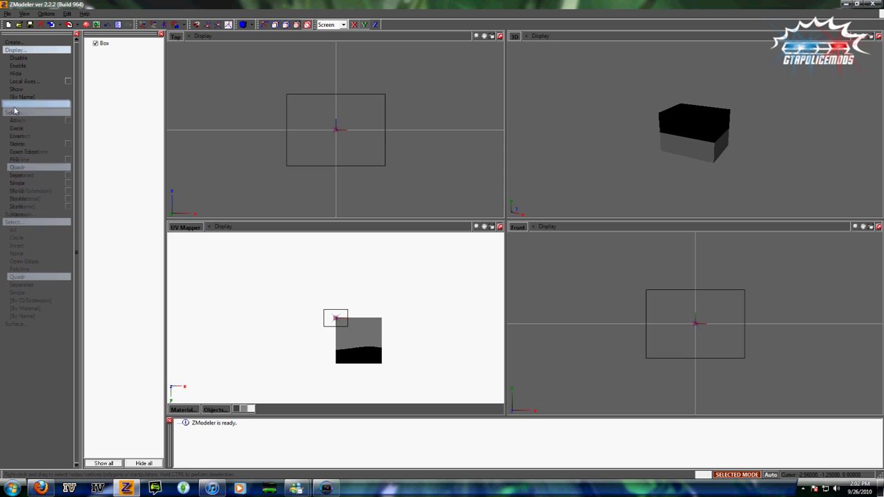
left_click(25, 190)
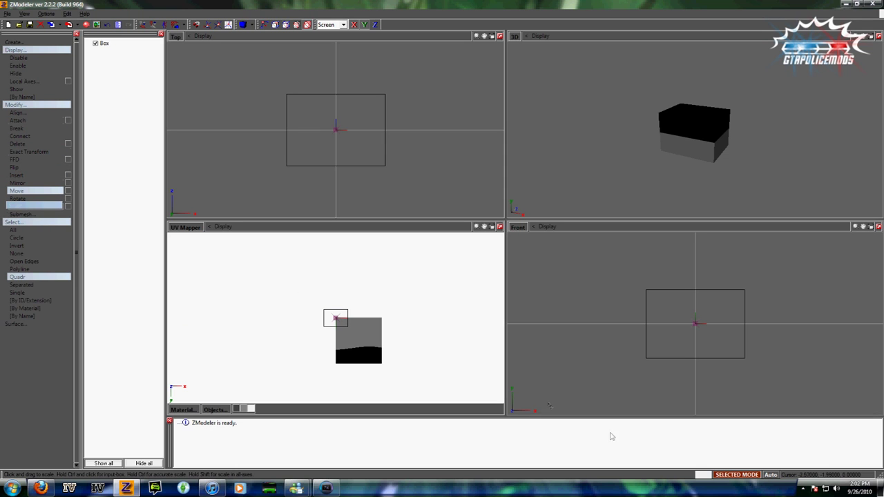
left_click_drag(342, 323, 373, 337)
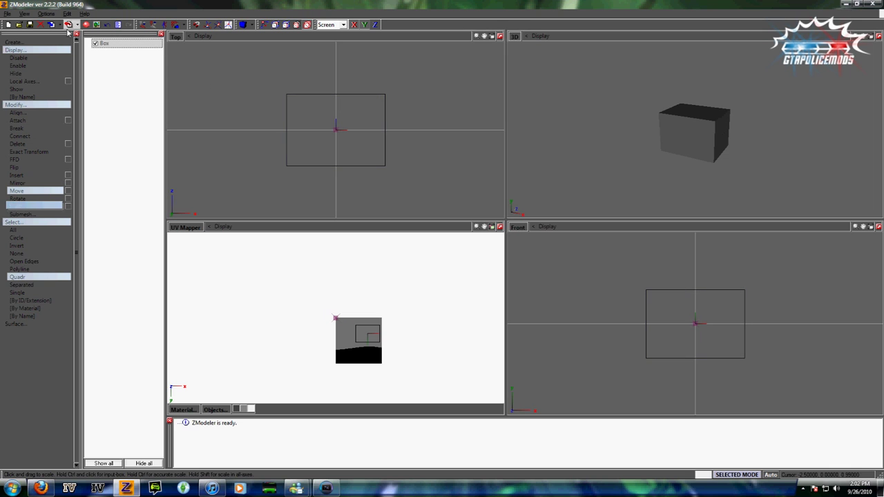
Create two more boxes along the front edge of the first box in the Top view.
left_click(36, 50)
left_click(33, 44)
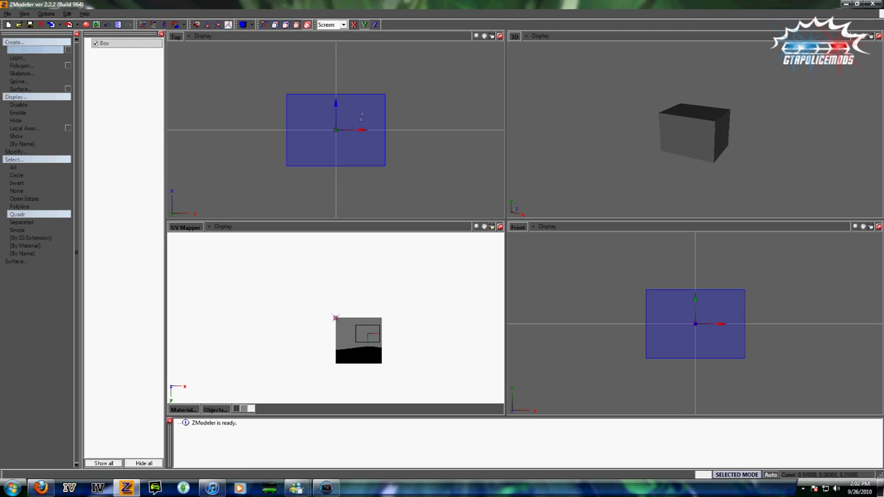
scroll(357, 180, "up", 11)
scroll(410, 152, "up", 3)
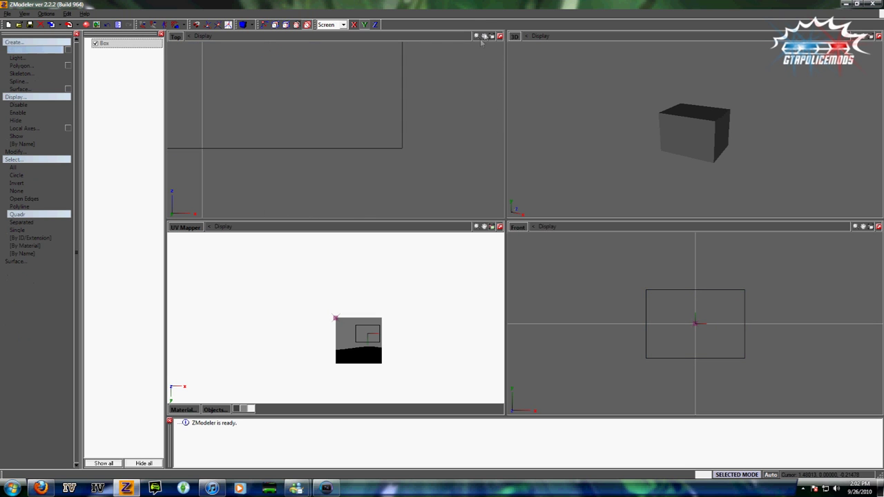
left_click(499, 37)
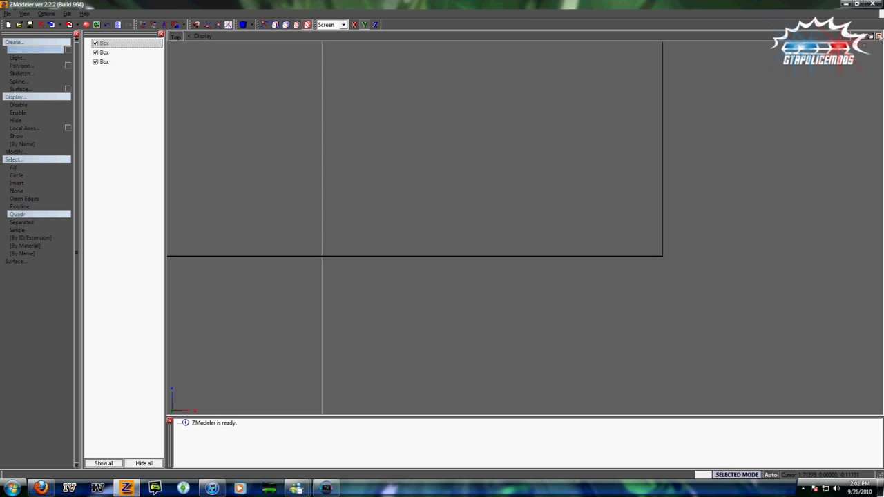
left_click(878, 37)
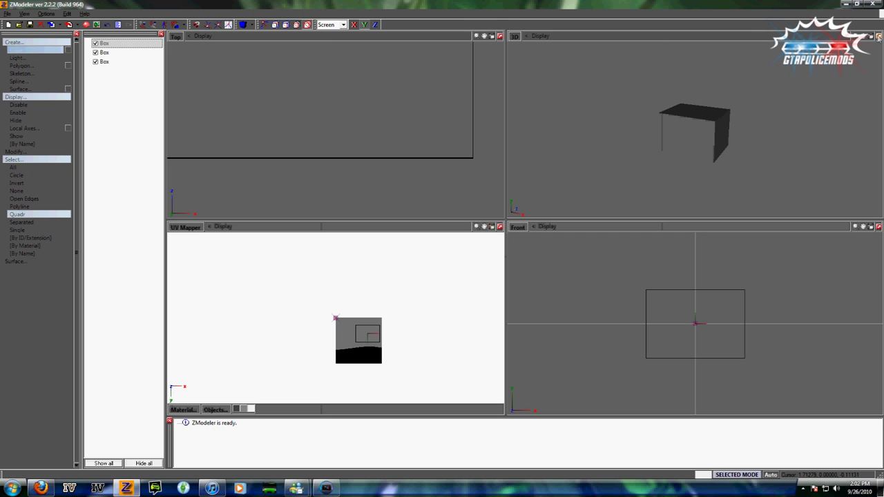
Rename the three boxes Box1, Box2 and Box3.
type("1")
left_click(126, 53)
left_click(124, 53)
type("2")
left_click(125, 62)
left_click(26, 50)
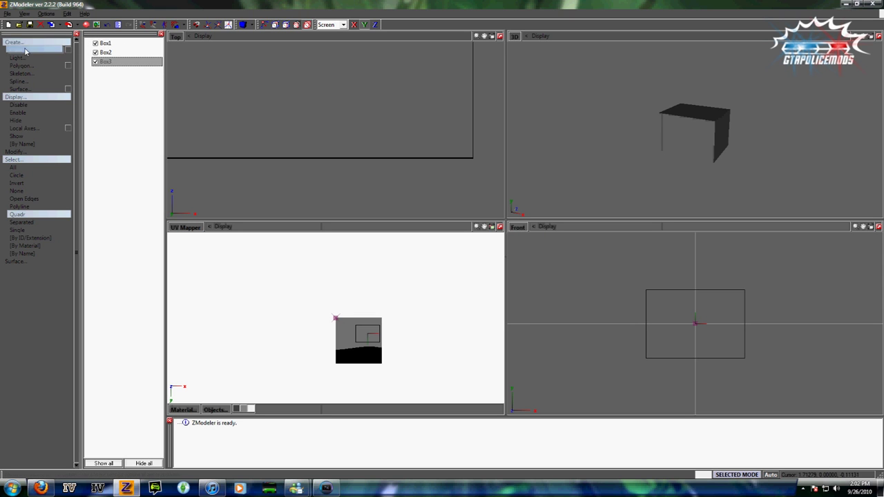
left_click(26, 42)
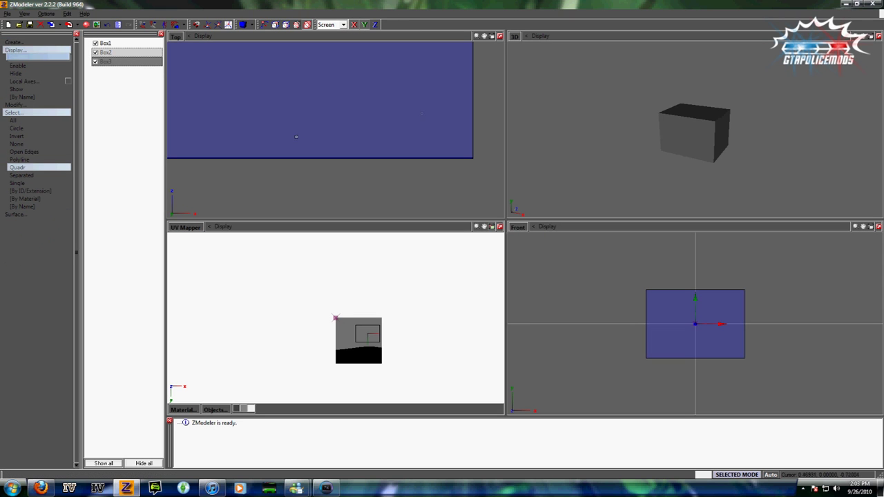
Hide Box1 and Box3 so only Box2 is displayed.
left_click(95, 43)
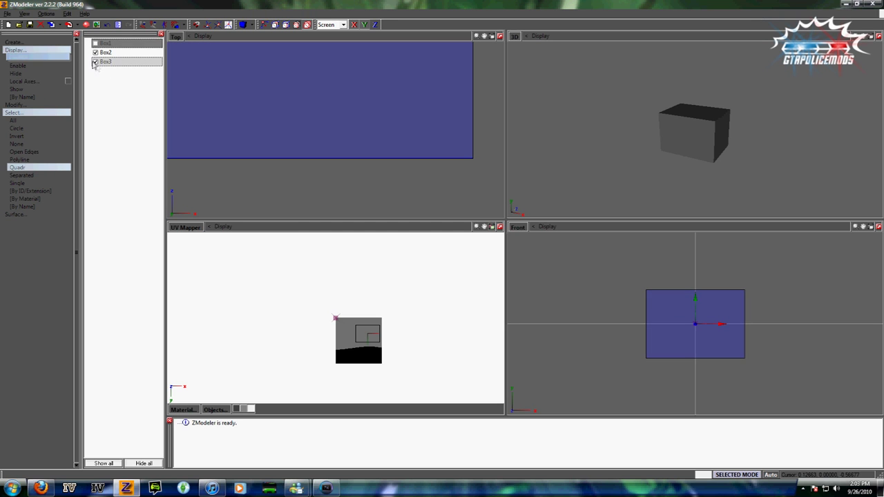
left_click(95, 62)
right_click(731, 344)
left_click(551, 278)
scroll(394, 156, "down", 3)
Delete all of Box2's faces except the front one, selecting them in the Top view.
left_click(499, 36)
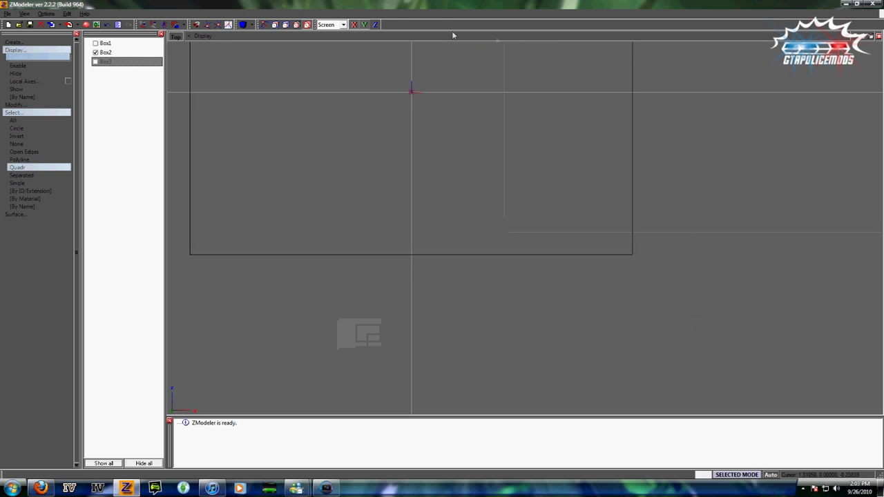
left_click(310, 24)
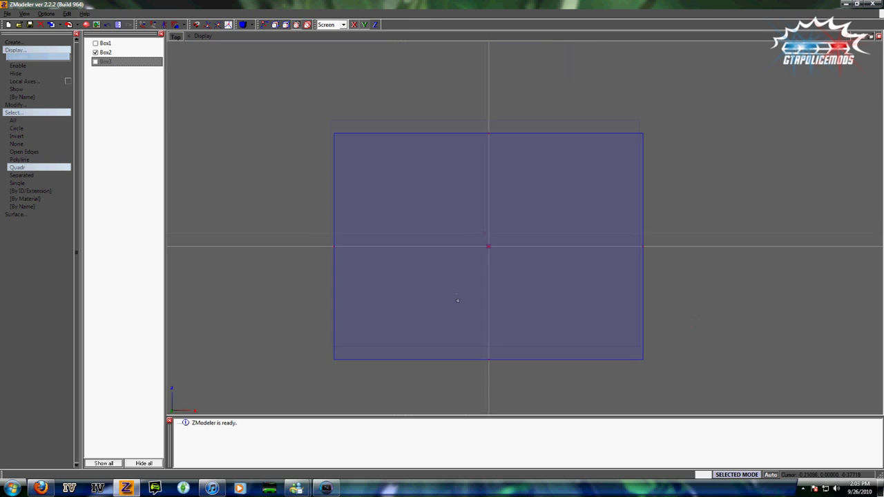
left_click_drag(632, 269, 682, 312)
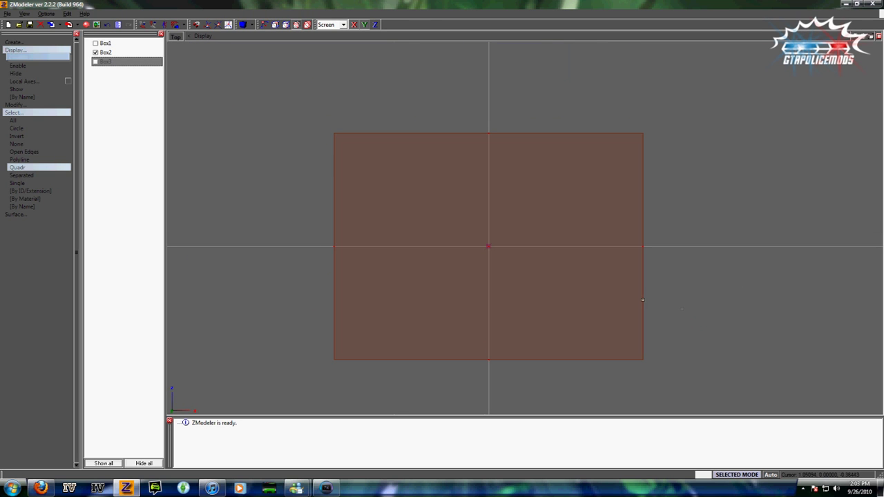
key("Delete")
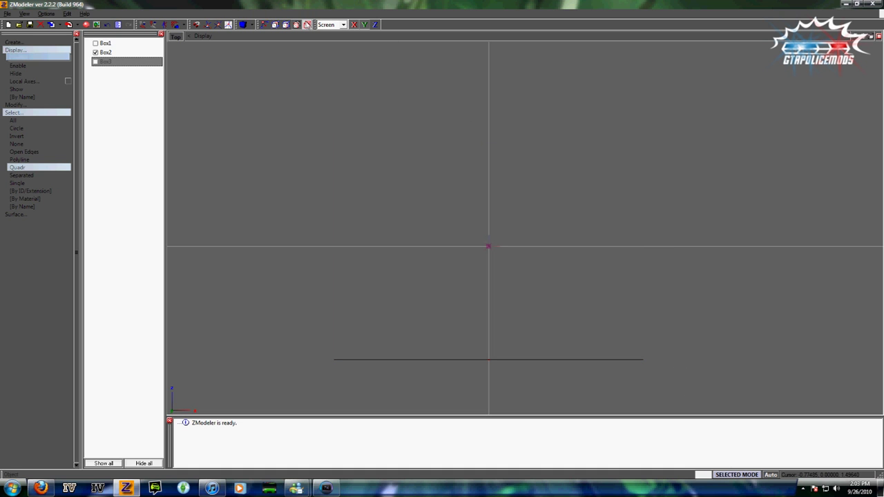
left_click(878, 36)
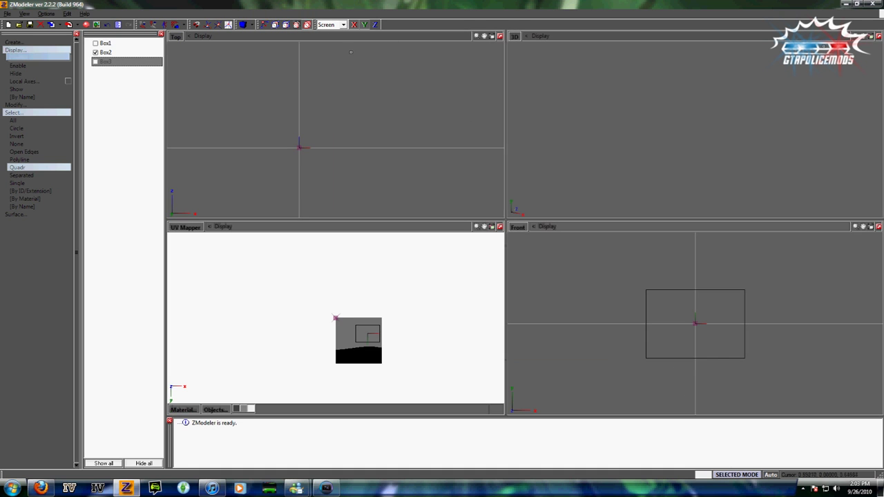
Center Box2's local axes to the object.
left_click(28, 82)
left_click(32, 90)
left_click(679, 320)
middle_click_drag(381, 200, 404, 89)
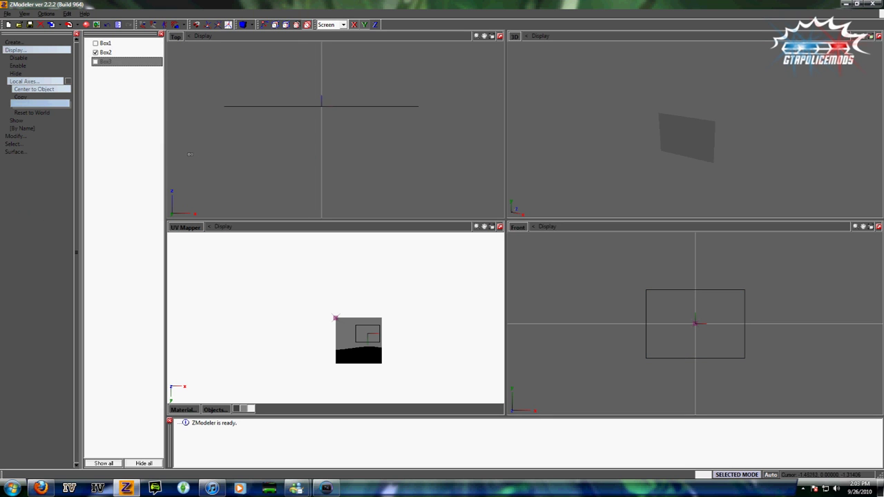
Set Box2's polygon material to mesh in its properties.
left_click(30, 52)
right_click(681, 336)
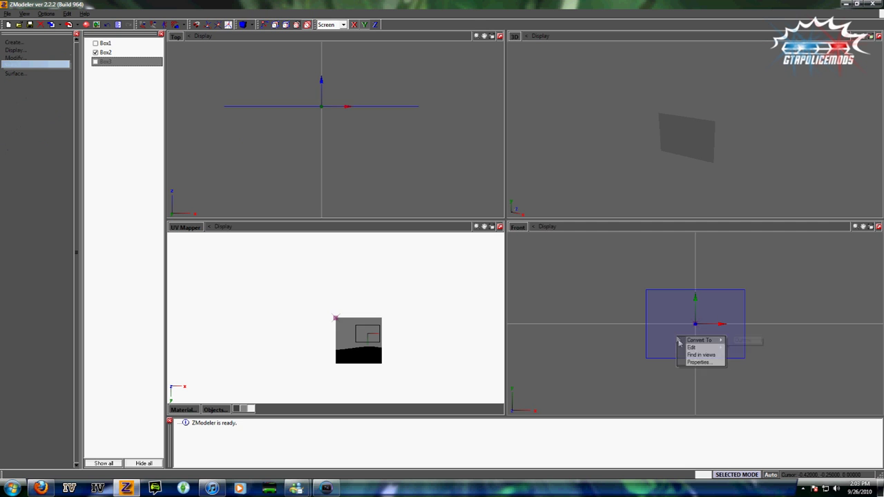
left_click(689, 363)
left_click(351, 313)
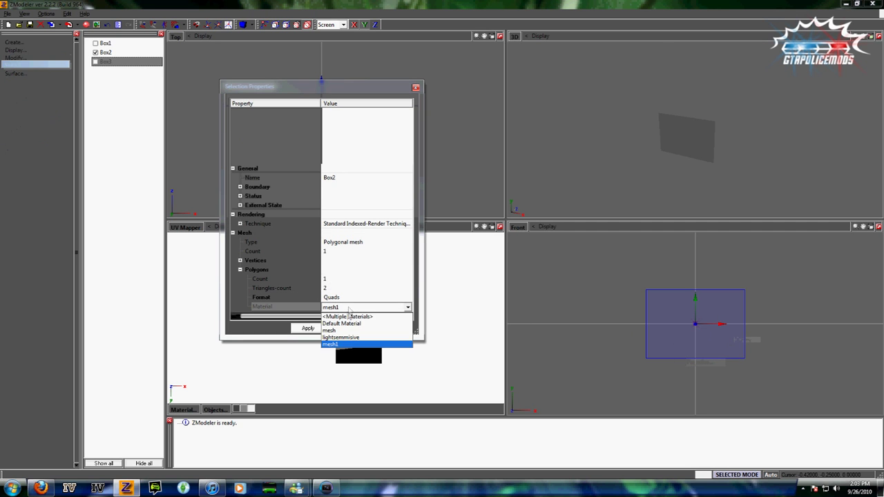
left_click(344, 334)
left_click(344, 332)
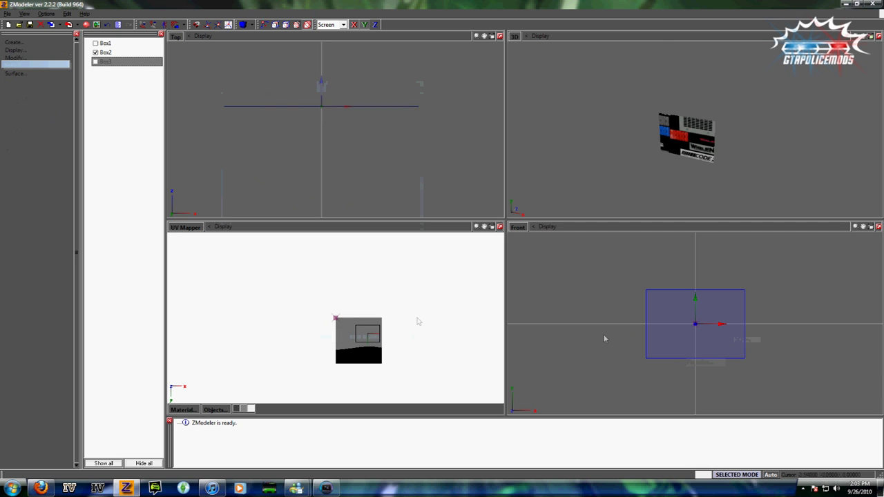
Select Box2's front face and remove its existing mapping on channel 1.
key("q")
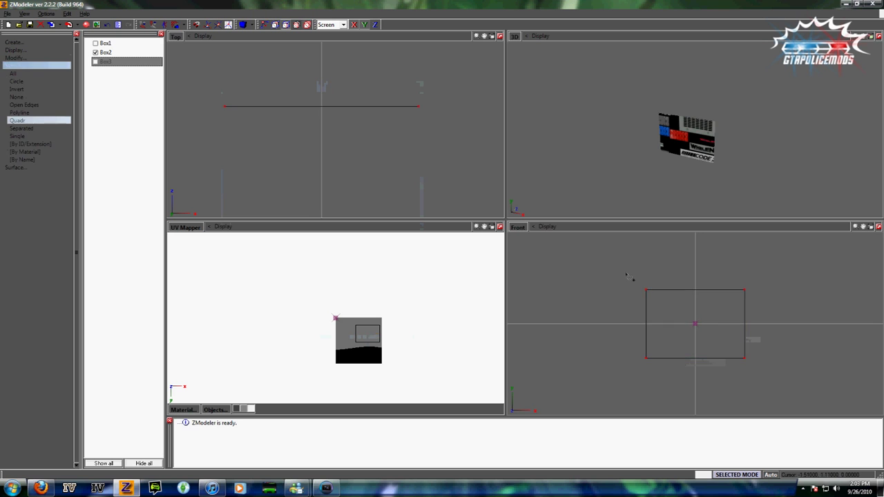
left_click(718, 350)
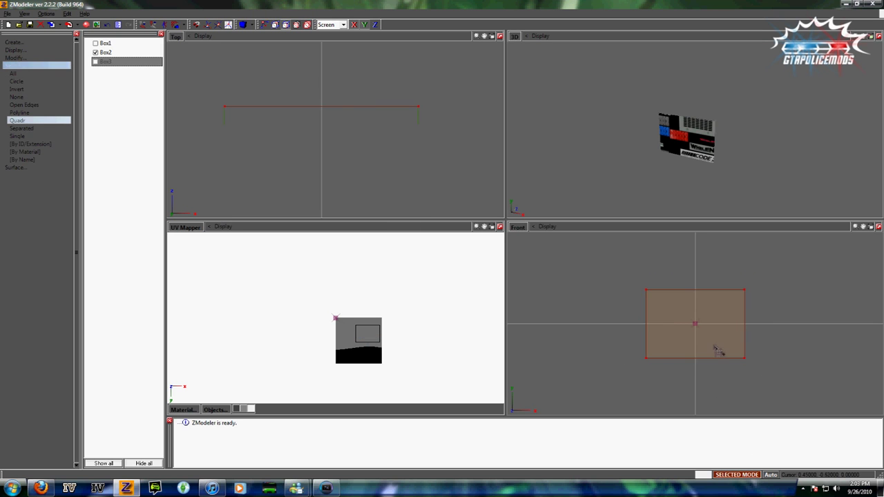
right_click(731, 348)
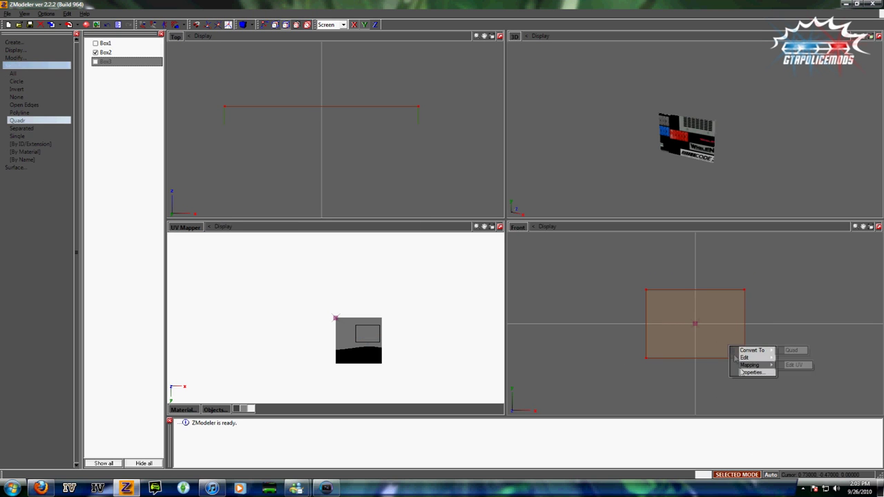
left_click(794, 364)
left_click(441, 213)
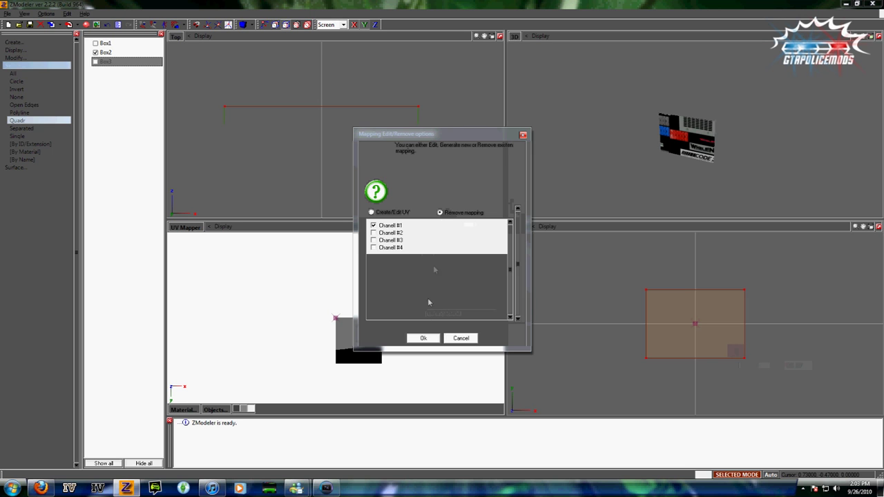
left_click(424, 339)
Generate new UV mapping for Box2's front face from the Front view.
right_click(659, 340)
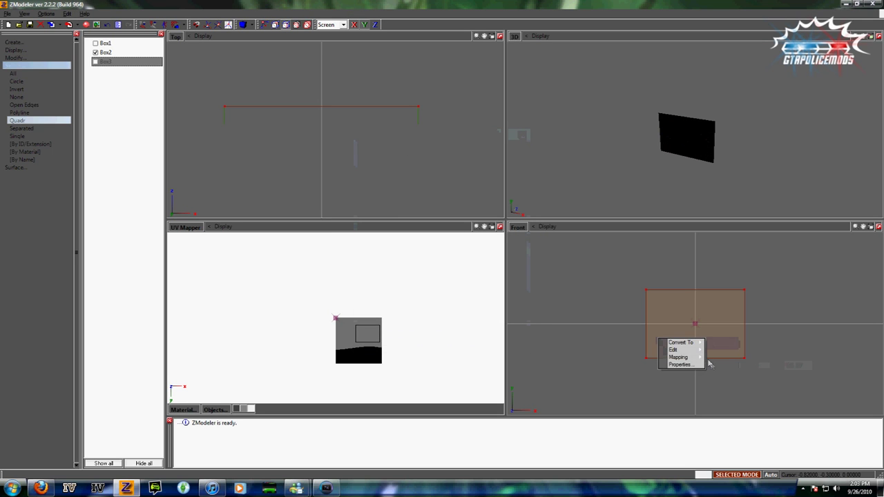
left_click(718, 357)
left_click(443, 315)
left_click(445, 334)
left_click(429, 337)
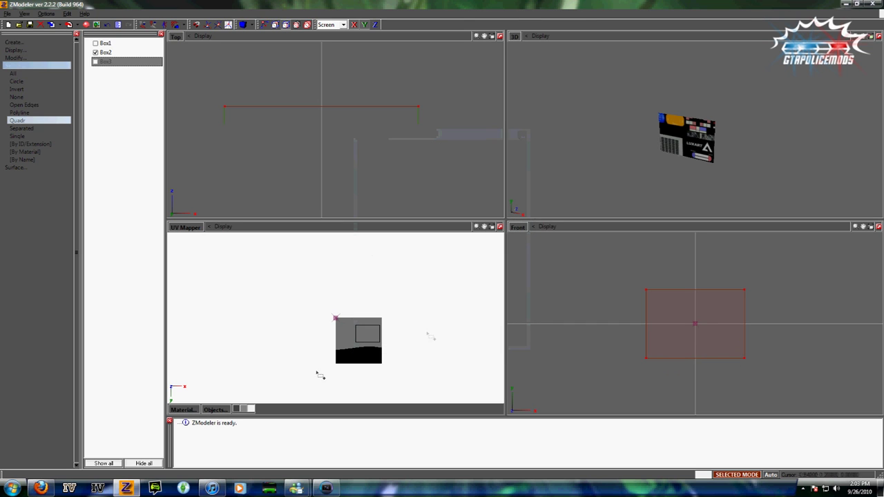
Show the light-module texture of Box2's material in the UV Mapper and clear the face selection.
left_click(194, 410)
left_click(190, 332)
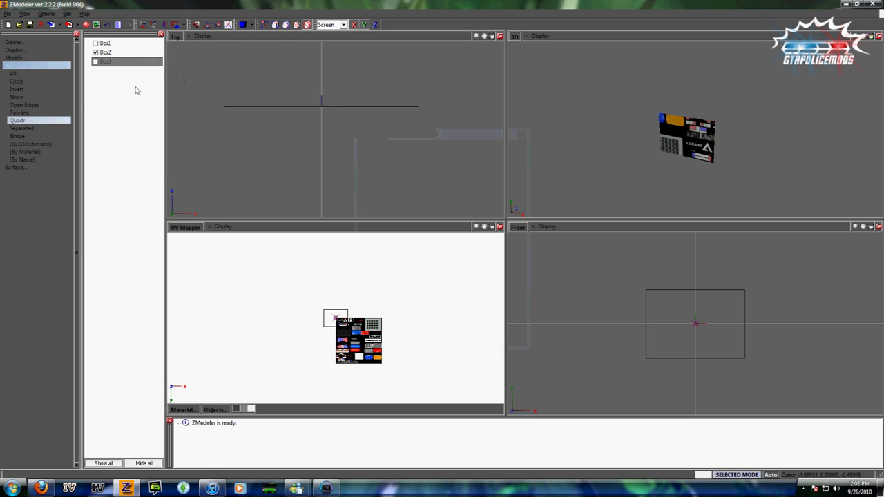
left_click(29, 99)
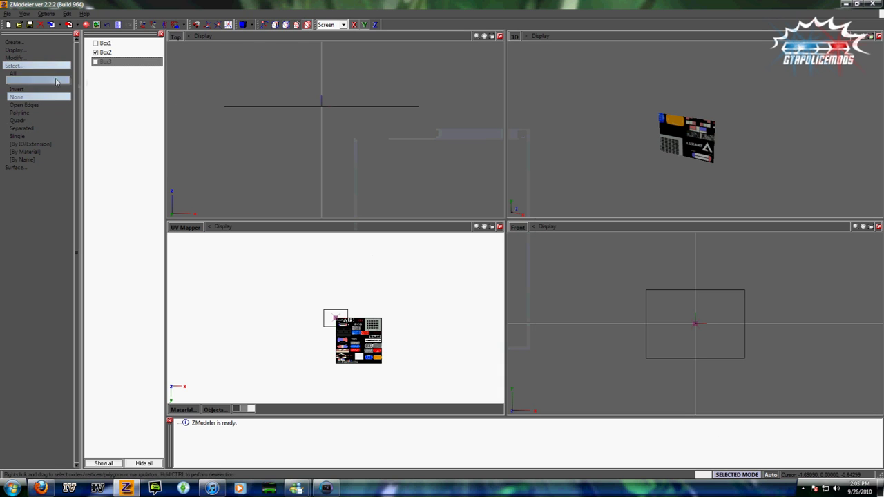
Move Box2's UV outline over the LED light modules of the texture in the UV Mapper.
left_click(15, 57)
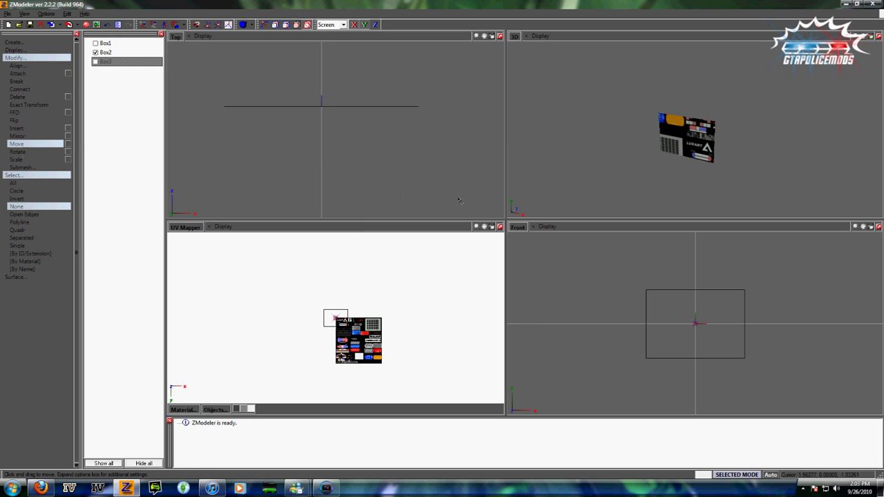
left_click(500, 228)
scroll(500, 232, "up", 4)
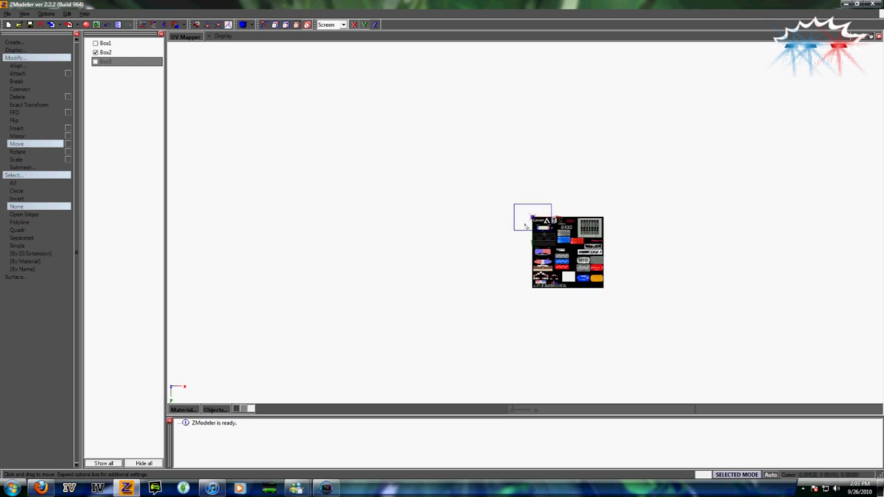
left_click_drag(560, 252, 570, 275)
scroll(568, 271, "up", 11)
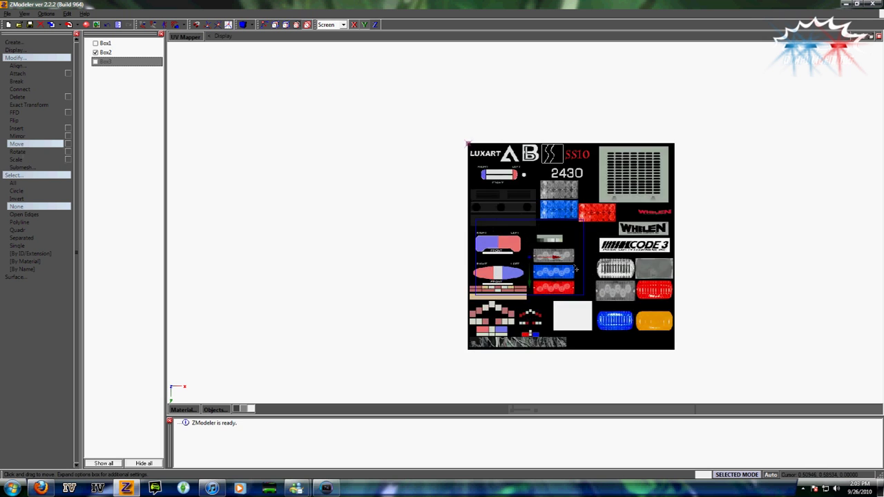
scroll(543, 260, "up", 2)
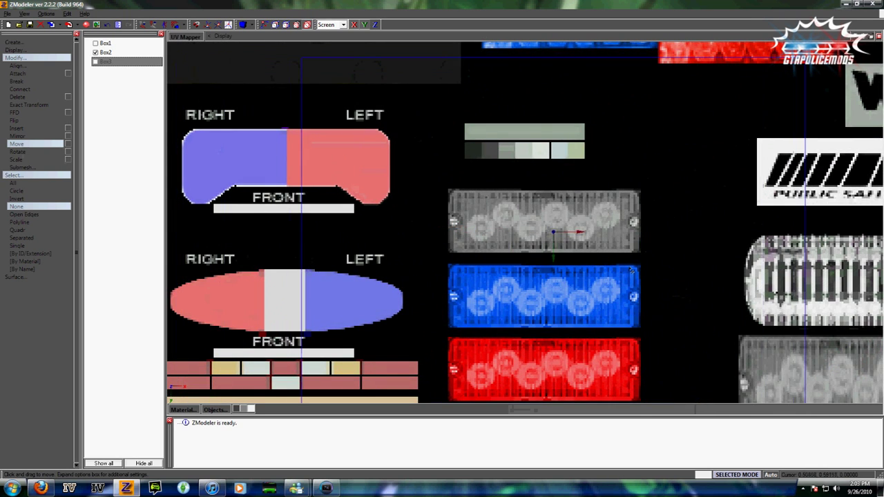
Scale Box2's UV outline on each axis and position it to fit inside the grey LED module.
left_click(21, 159)
left_click(354, 25)
left_click_drag(544, 189, 552, 270)
left_click(16, 144)
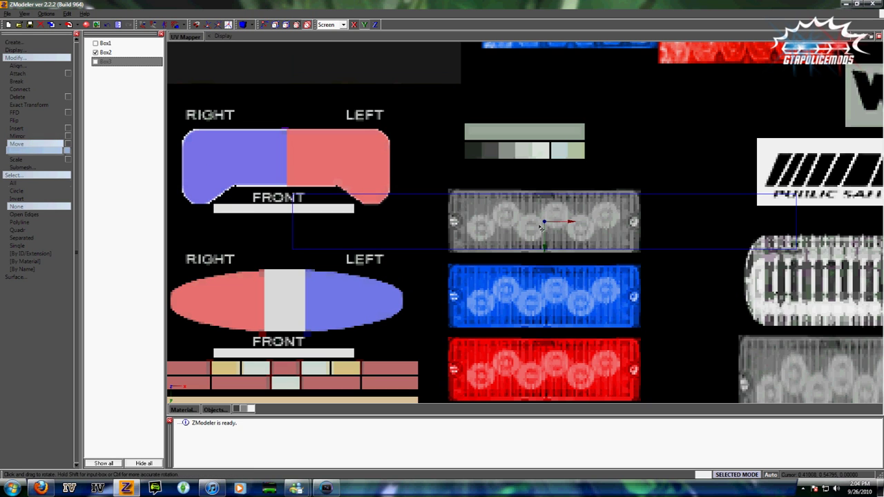
left_click(17, 160)
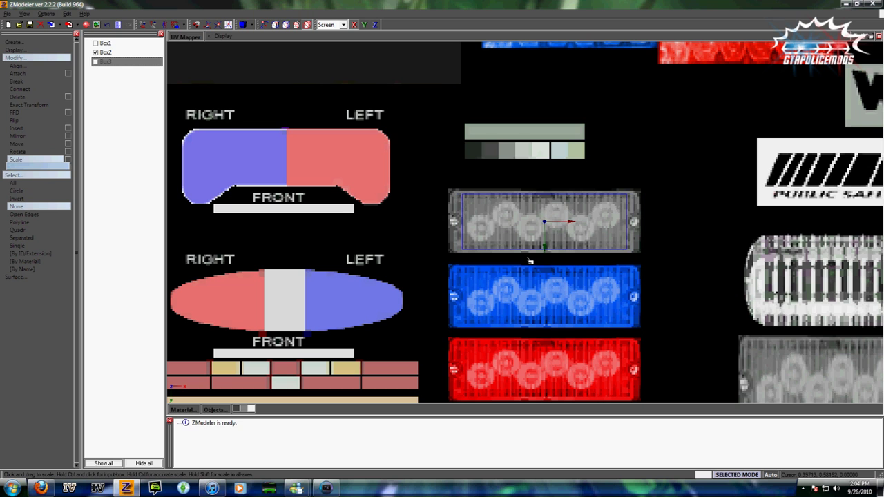
left_click(878, 37)
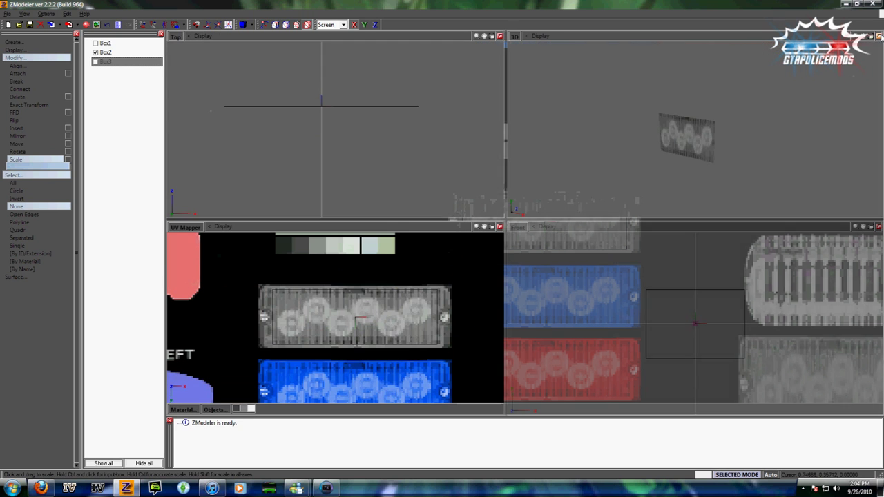
middle_click_drag(765, 94, 753, 94)
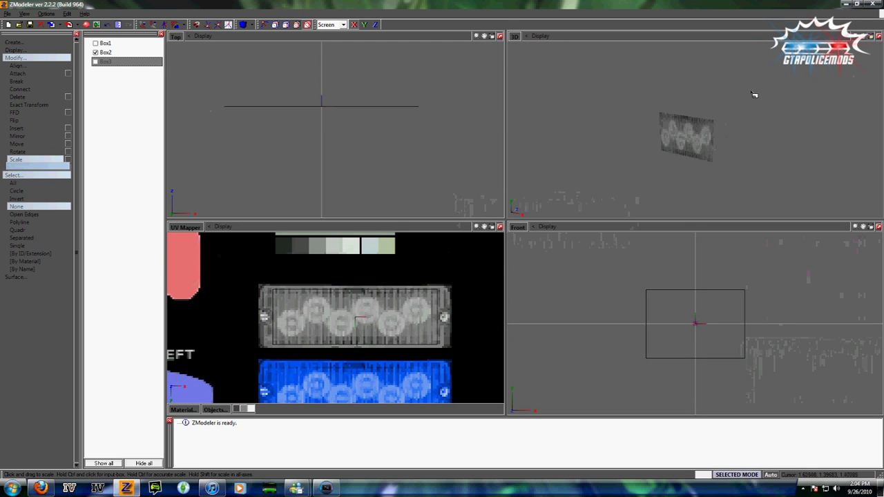
Hide Box2 and show Box3.
left_click(95, 53)
left_click(96, 61)
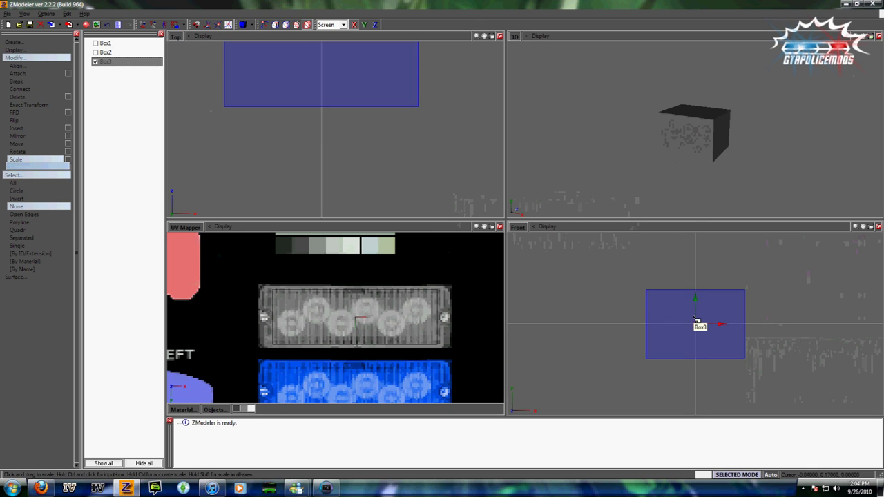
left_click(32, 159)
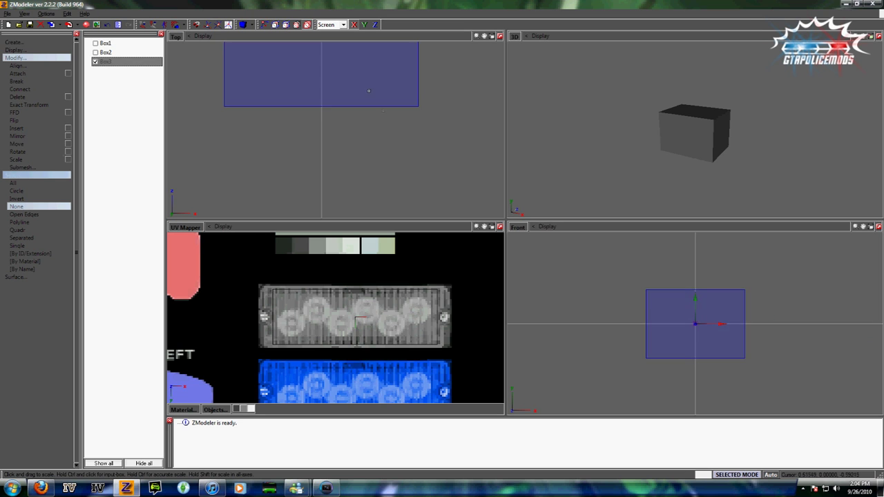
Set Box3's polygon material to lightsemmisive in its properties.
left_click(296, 26)
left_click(23, 58)
left_click(23, 67)
right_click(711, 341)
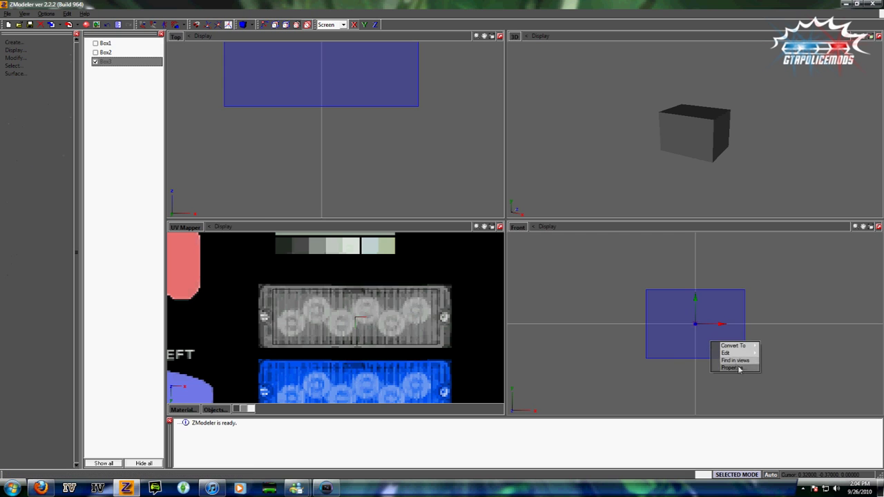
left_click(728, 357)
left_click(378, 308)
left_click(364, 338)
left_click(347, 330)
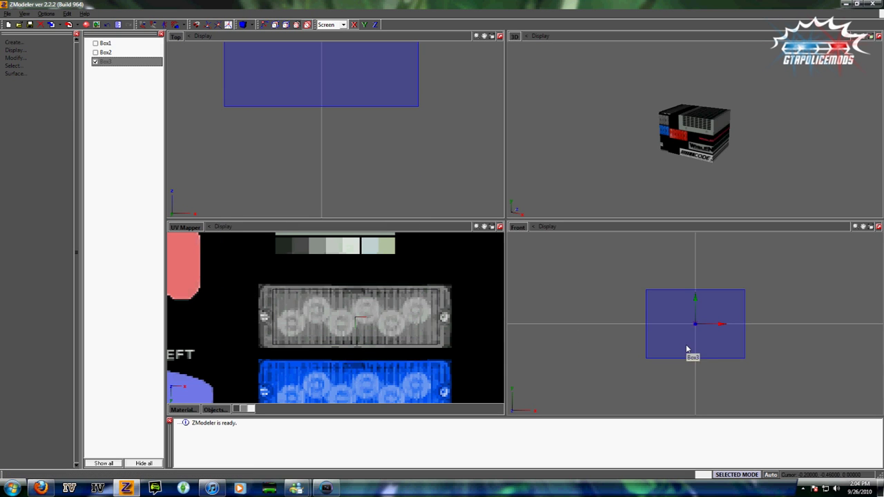
Delete all of Box3's polygons except the front face.
left_click(299, 26)
middle_click_drag(333, 87, 337, 167)
left_click(56, 74)
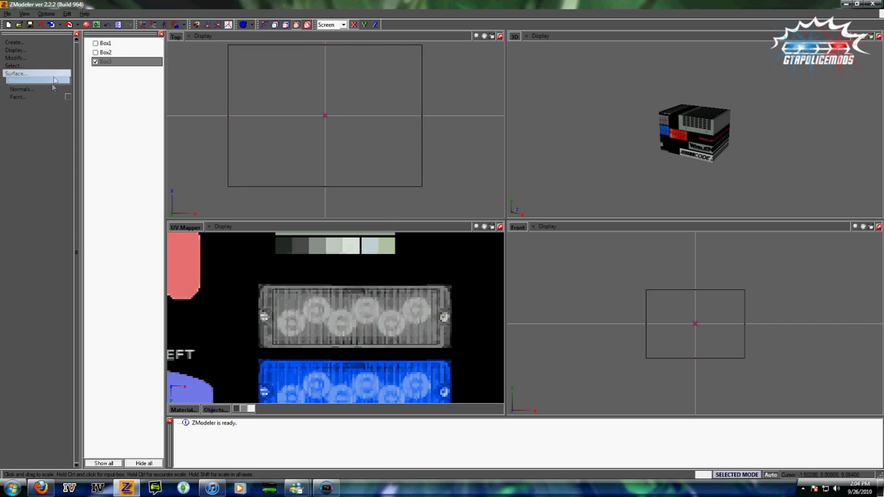
left_click(34, 67)
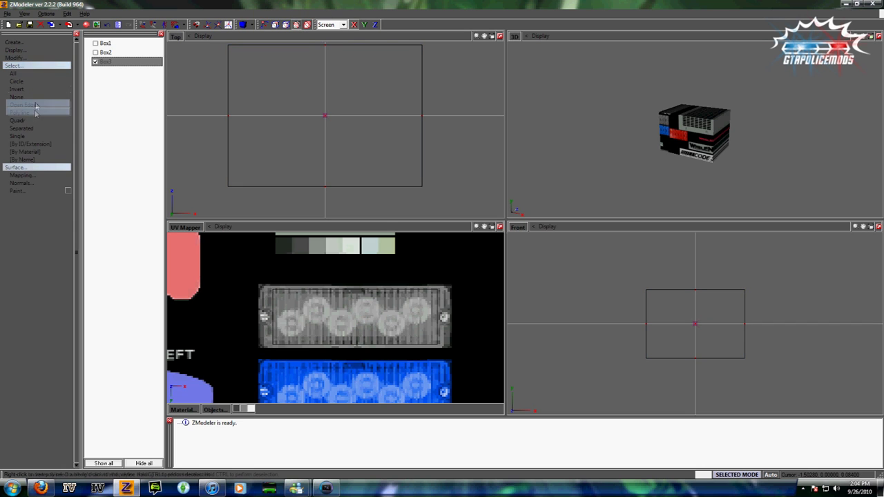
left_click(17, 120)
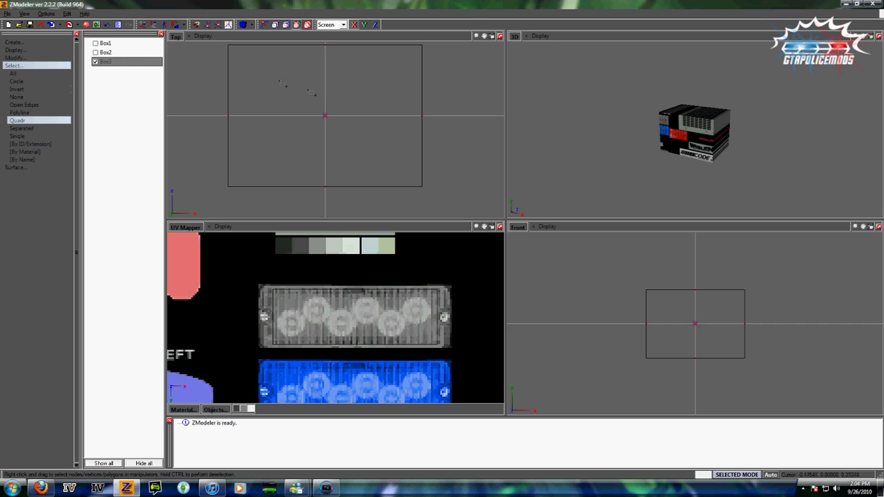
right_click_drag(393, 102, 436, 105)
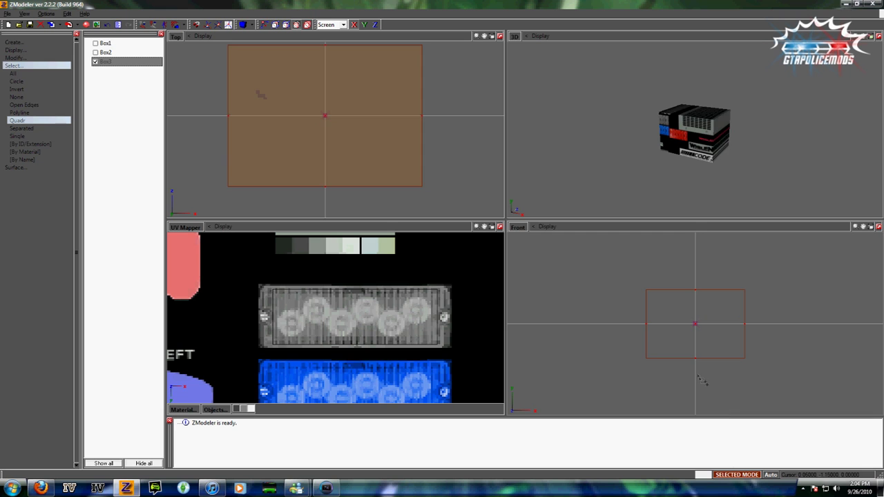
key("Delete")
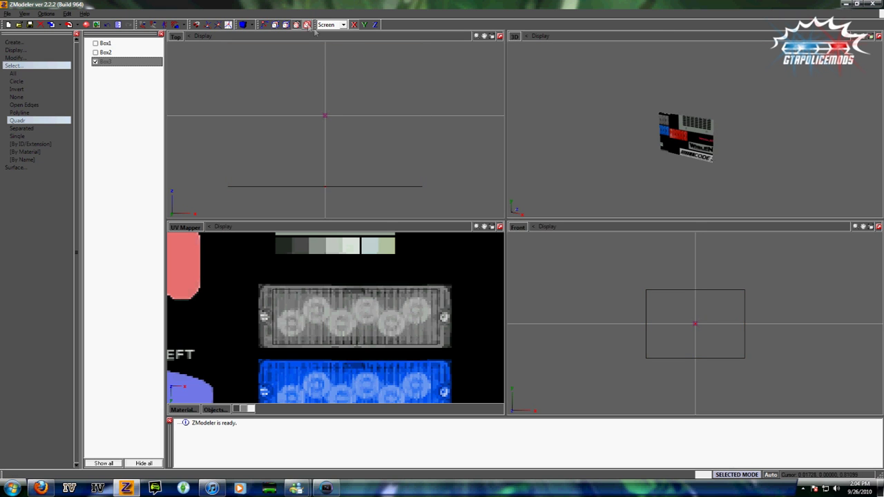
left_click(25, 50)
left_click(26, 81)
left_click(29, 90)
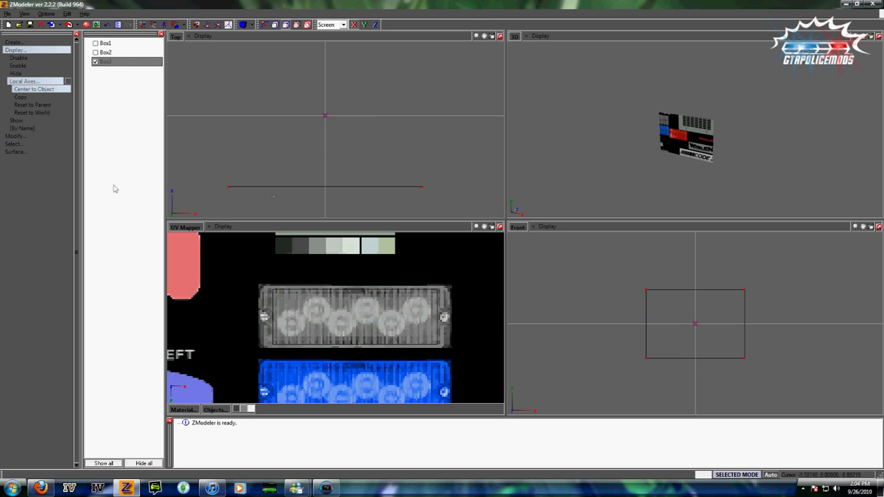
Select Box3's front face by its vertices and remove its UV mapping on channel #1.
left_click(28, 145)
left_click(19, 198)
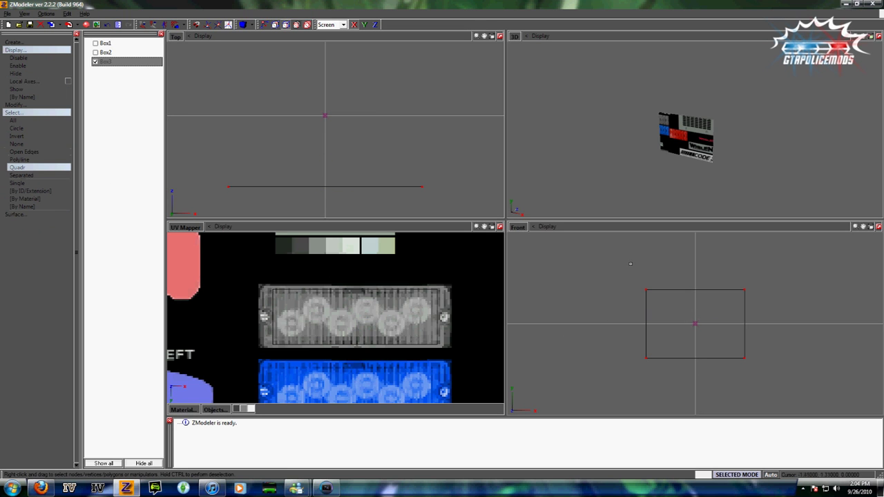
left_click_drag(766, 376, 766, 376)
right_click(716, 336)
mouse_move(735, 355)
left_click(778, 355)
left_click(441, 212)
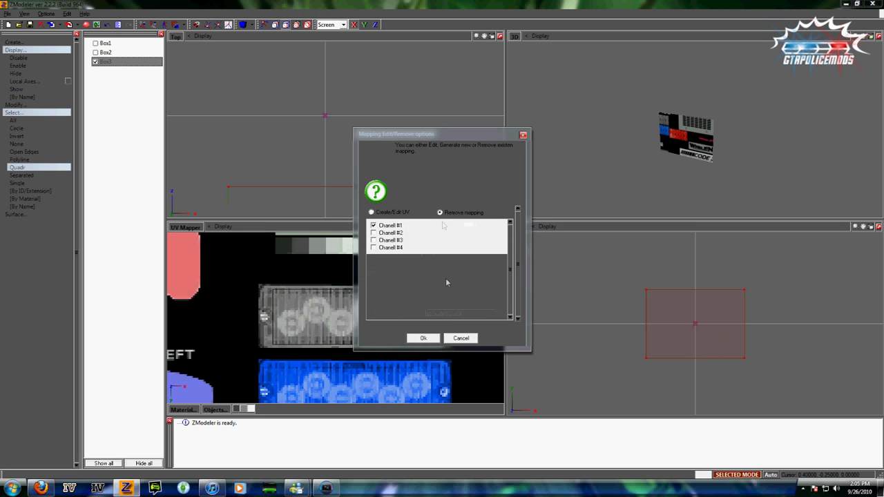
left_click(431, 340)
Create new UV mapping on channel 1 for Box3's front face from viewport XY, with a forced material.
right_click(693, 330)
left_click(746, 350)
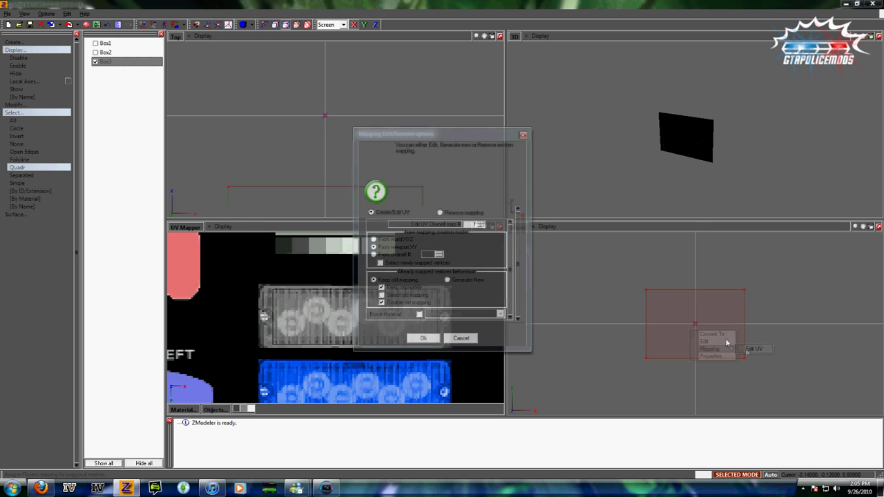
left_click(419, 315)
left_click(500, 314)
left_click(439, 330)
left_click(423, 338)
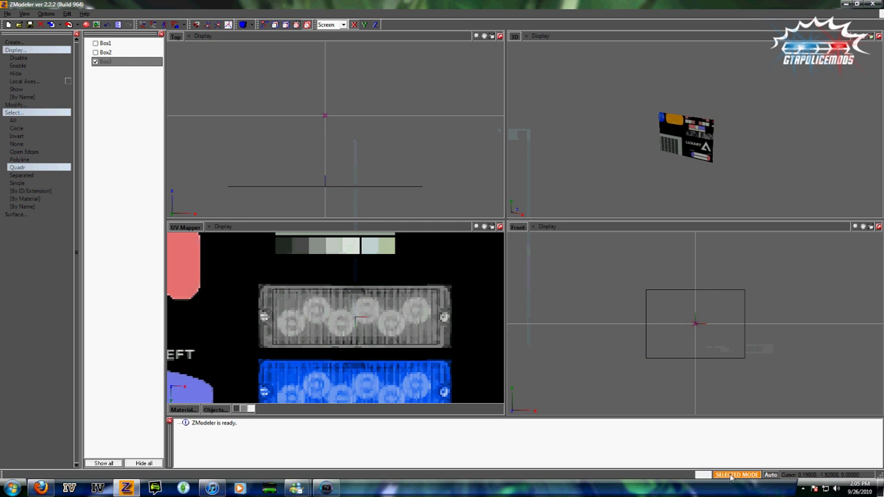
Load the lights material's texture as the UV Mapper background and maximize the UV Mapper view.
scroll(310, 282, "down", 4)
left_click(184, 410)
left_click(186, 340)
left_click(500, 226)
scroll(442, 239, "down", 4)
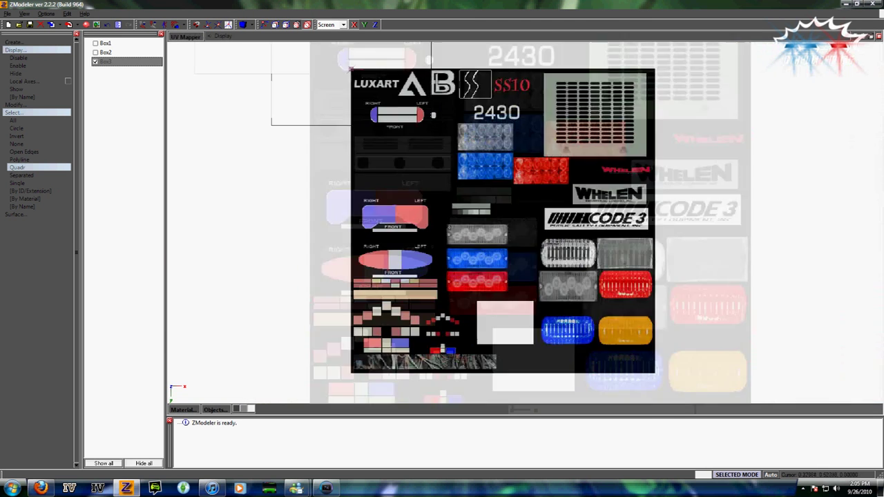
left_click(43, 96)
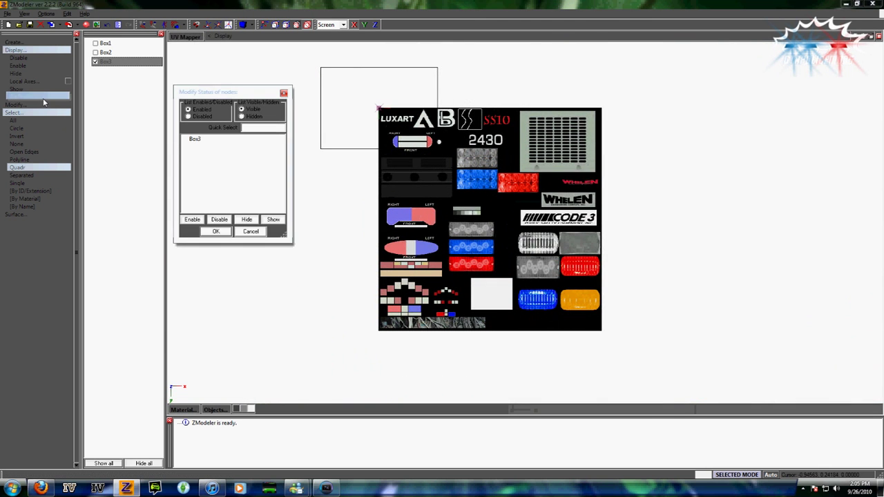
left_click(246, 232)
Move Box3's UV outline over the red LED light module on the texture.
left_click(58, 106)
left_click(39, 191)
left_click_drag(325, 146, 434, 256)
left_click(363, 25)
left_click_drag(497, 124, 503, 280)
scroll(502, 280, "up", 4)
scroll(473, 246, "up", 4)
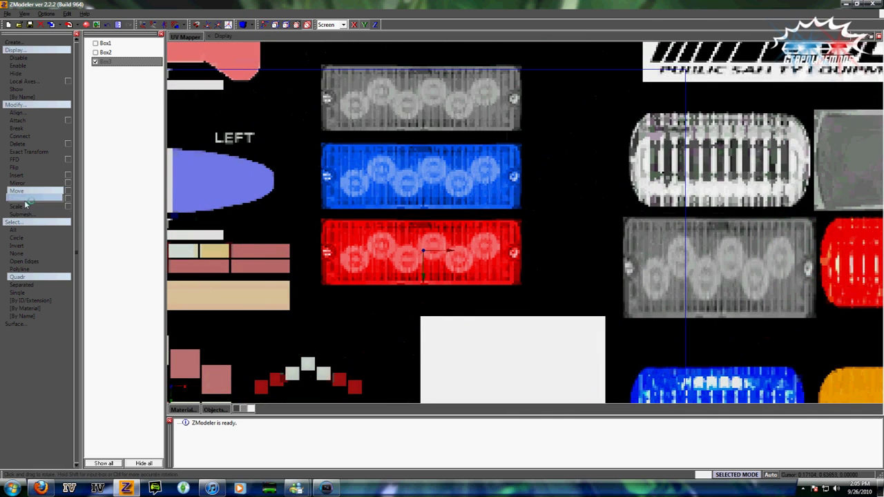
Scale Box3's UV outline on each axis and position it to fit inside the red LED module.
left_click(25, 205)
left_click(356, 25)
left_click_drag(481, 200, 490, 292)
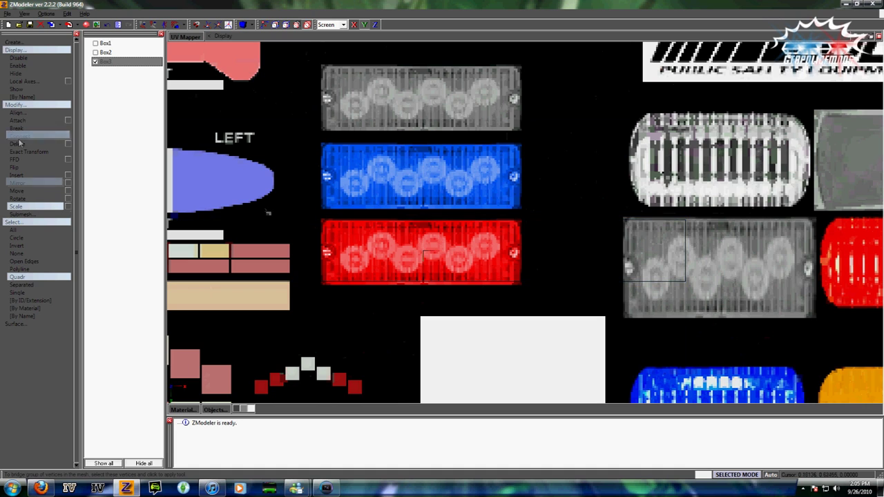
left_click(26, 190)
left_click_drag(387, 254, 387, 255)
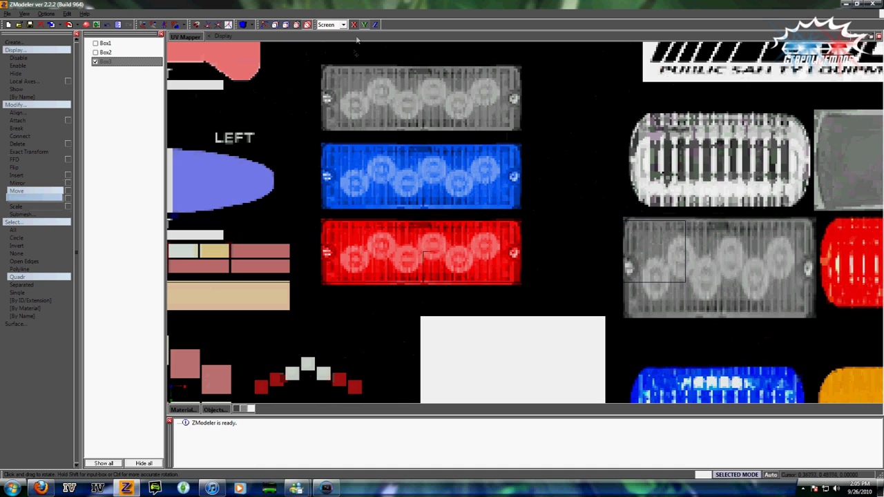
left_click(15, 207)
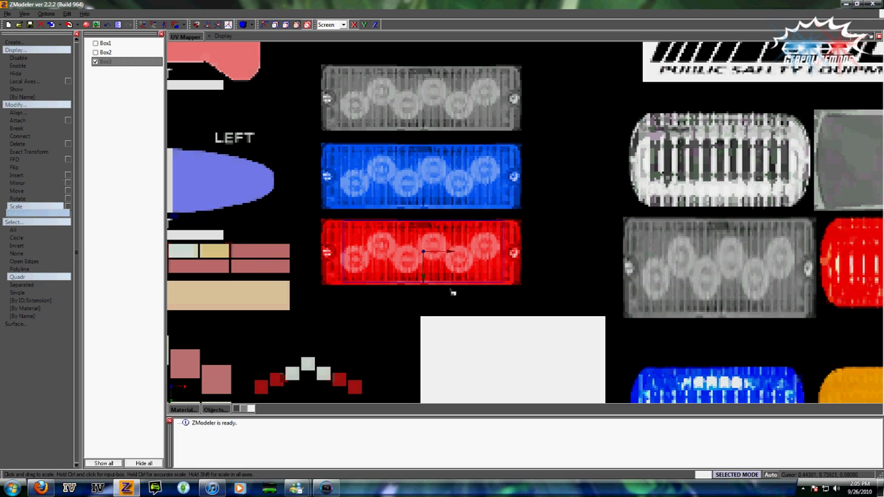
left_click(16, 190)
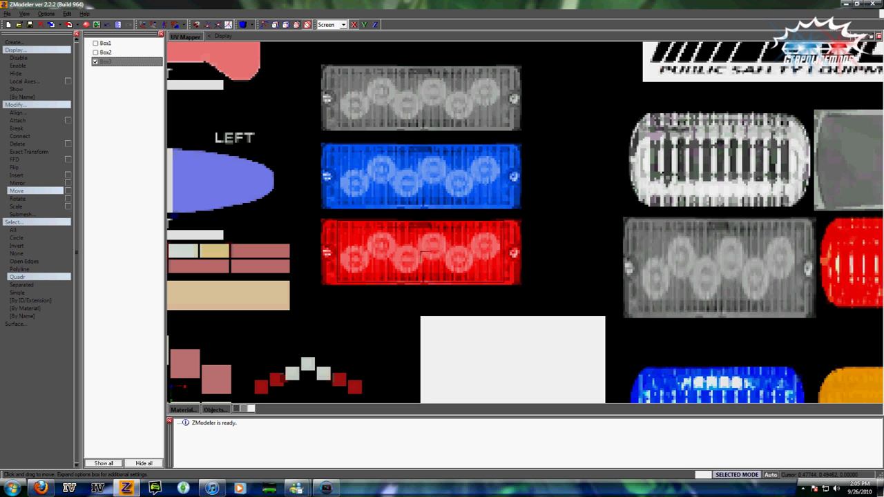
Check Box3's red face in the maximized 3D view, and compare it by showing Box1 and Box2 with Box3 hidden.
left_click(879, 36)
left_click(879, 37)
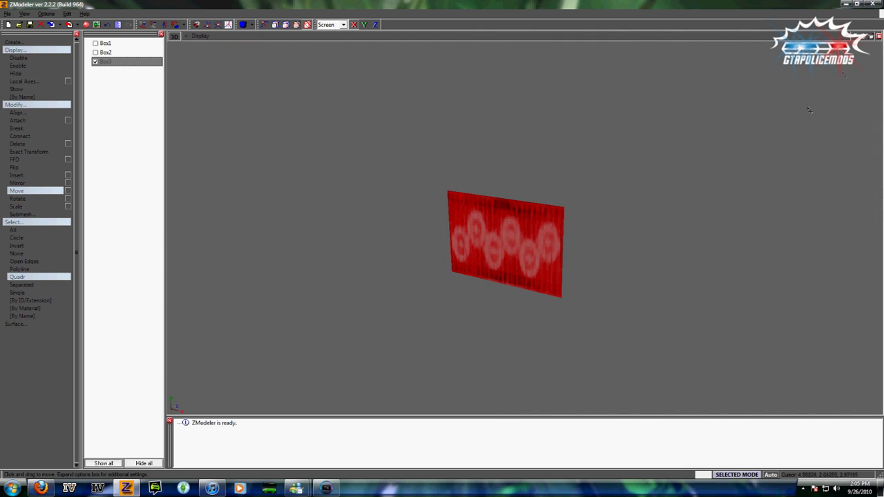
left_click(95, 53)
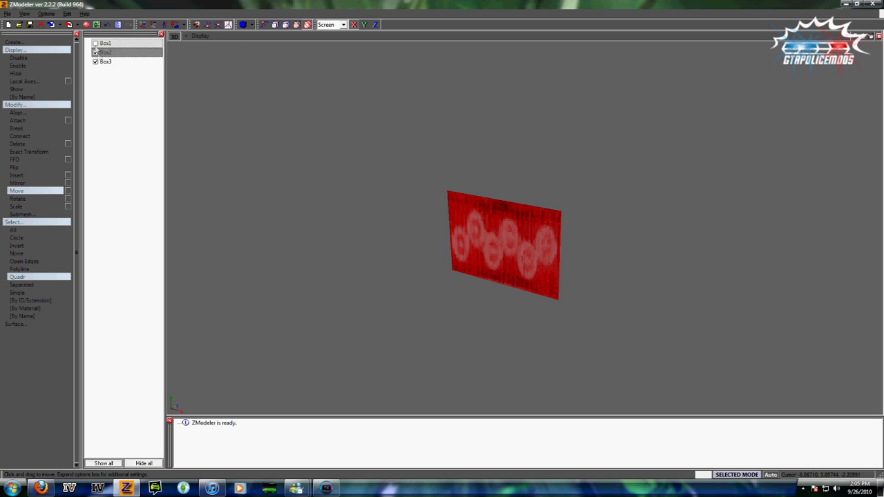
left_click(95, 44)
left_click(95, 63)
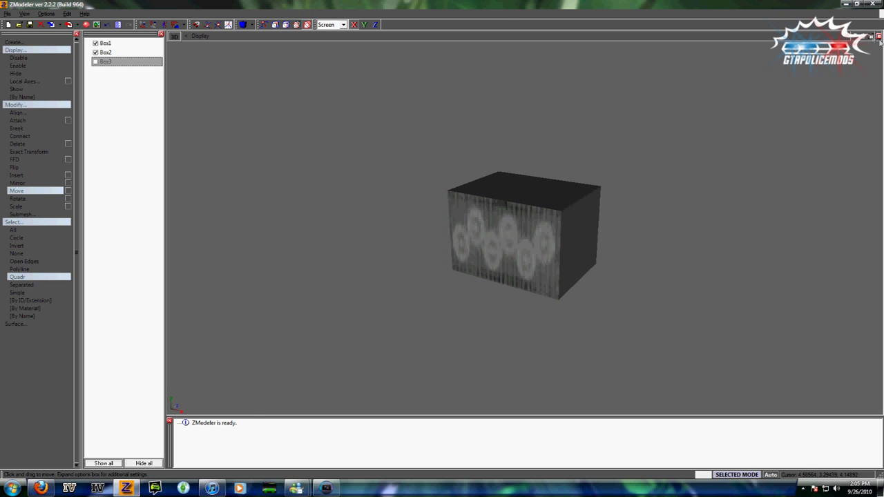
Attach Box2's front face to the Box1 housing with both visible in the four-view layout.
left_click(877, 35)
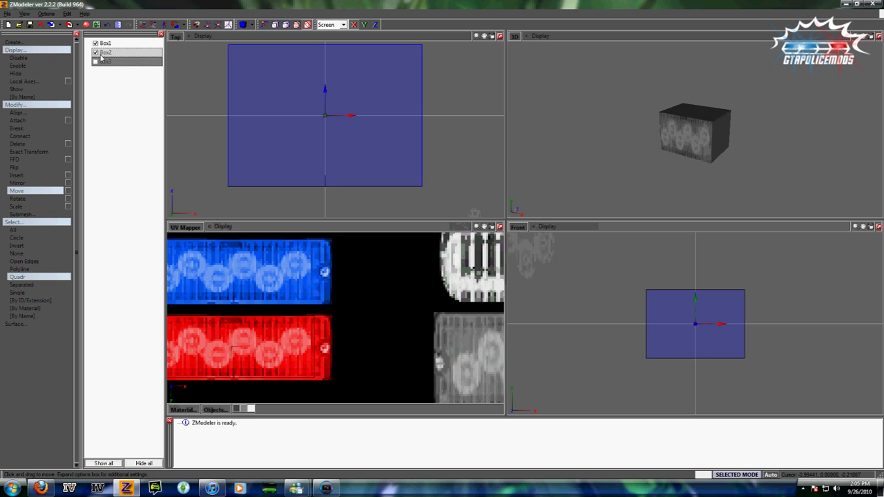
left_click(96, 53)
left_click(95, 45)
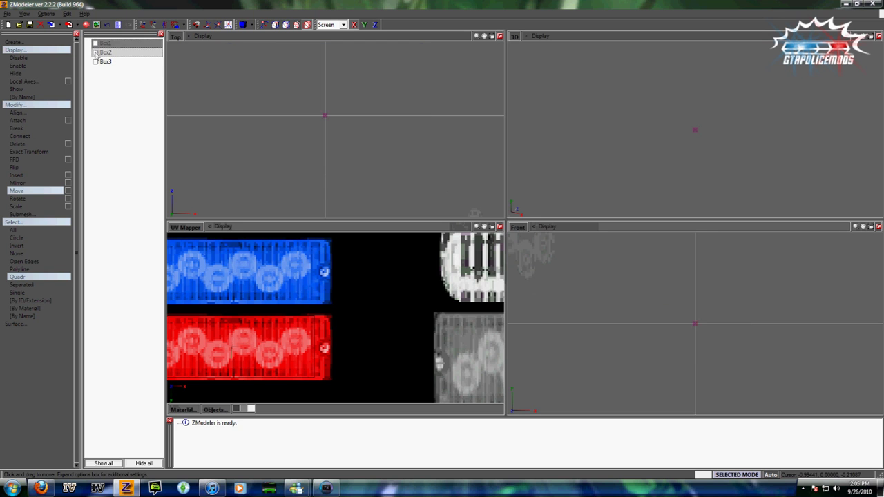
left_click(96, 53)
left_click(35, 121)
left_click(684, 311)
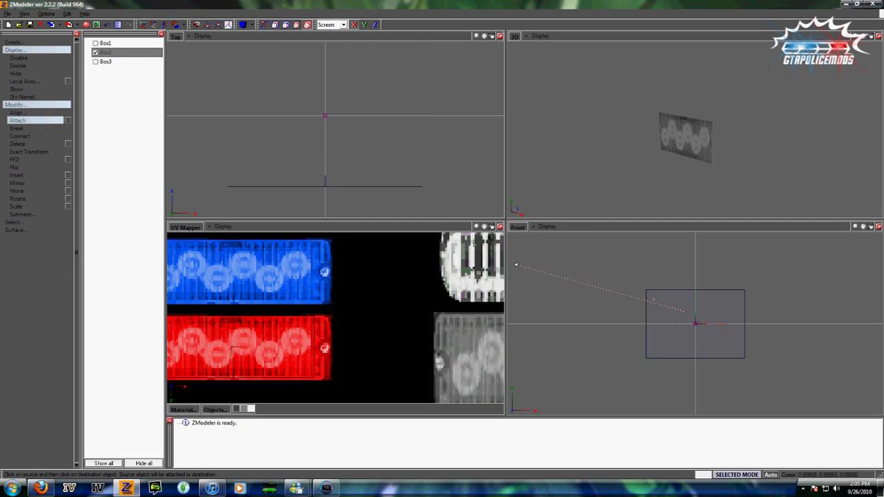
left_click(95, 44)
left_click(227, 98)
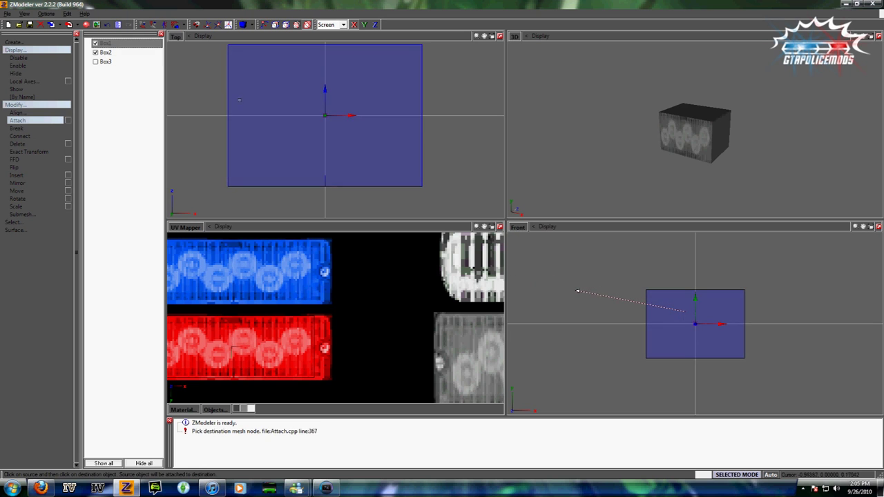
left_click(747, 353)
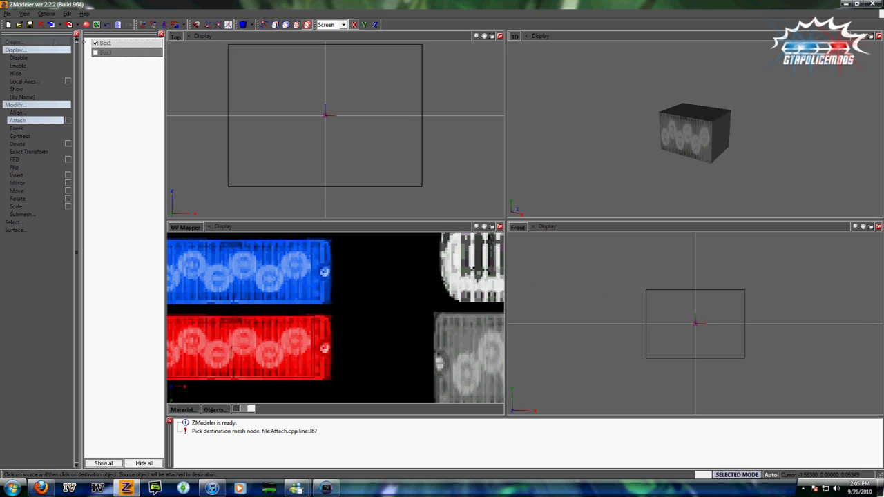
Center Box1's local axes on the object and reset them to world.
left_click(38, 81)
left_click(37, 90)
left_click(271, 124)
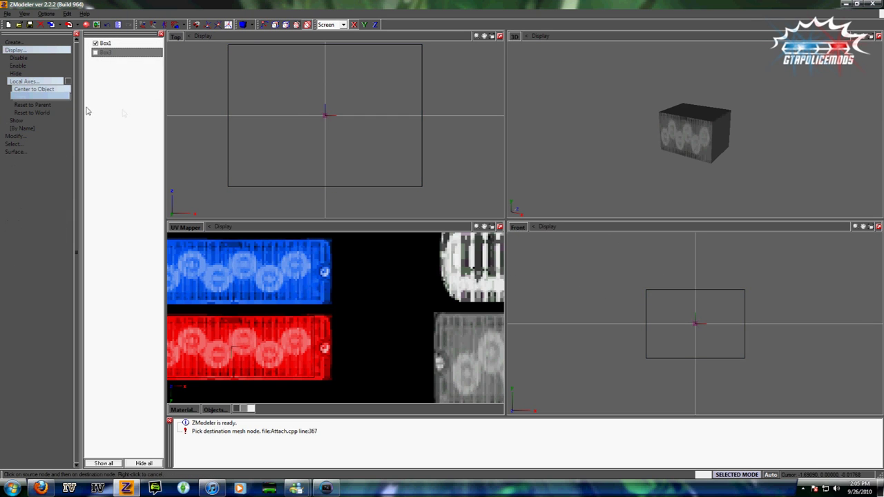
left_click(60, 112)
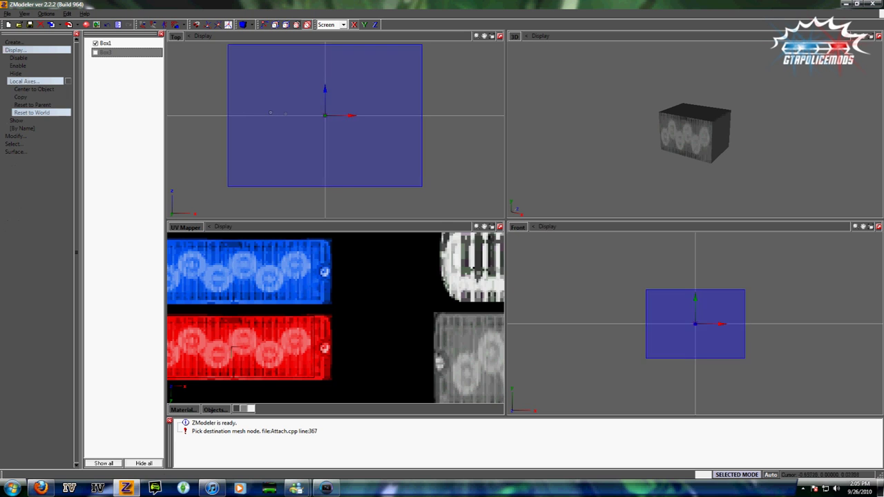
Show Box3 together with Box1 and inspect the assembled light in the maximized 3D view.
left_click(98, 54)
left_click(39, 114)
left_click(39, 82)
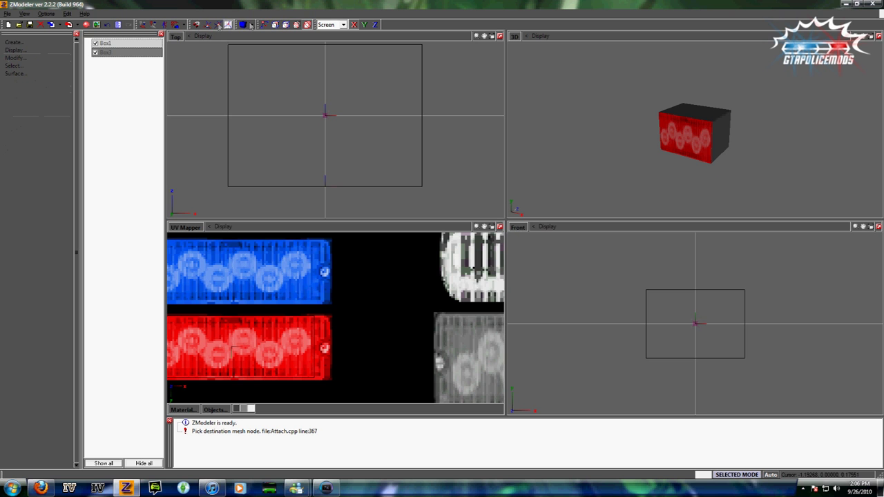
left_click(878, 36)
middle_click_drag(770, 122, 742, 112)
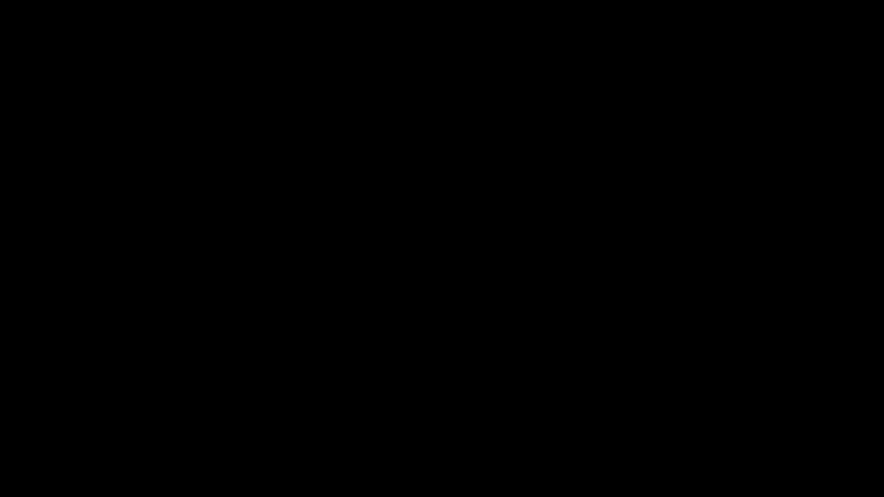